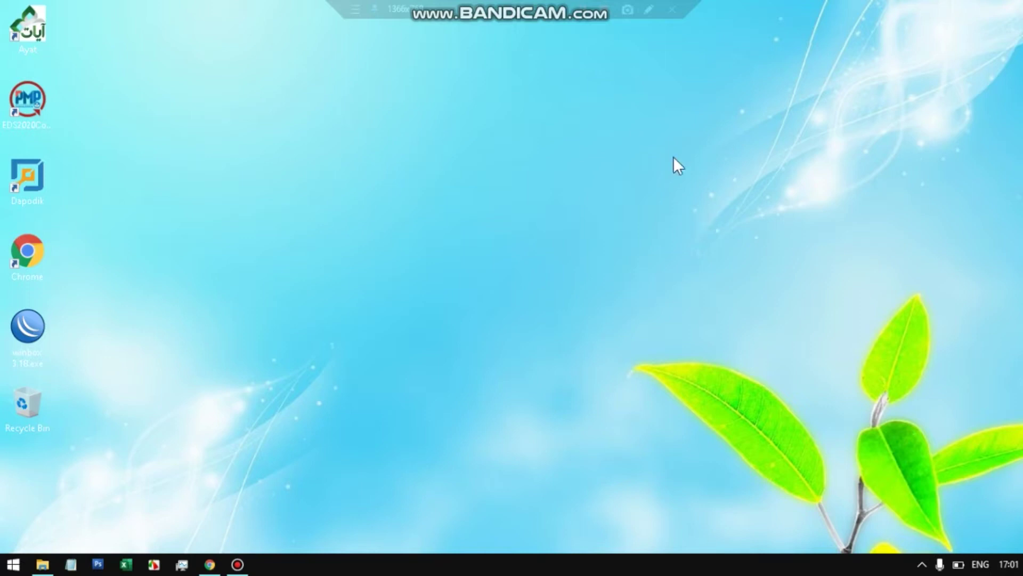
- Restore the e-Rapor V1-V.2 folder and compare the Kurang and Lebih dari 5 Tahun zip archives
left_click(48, 566)
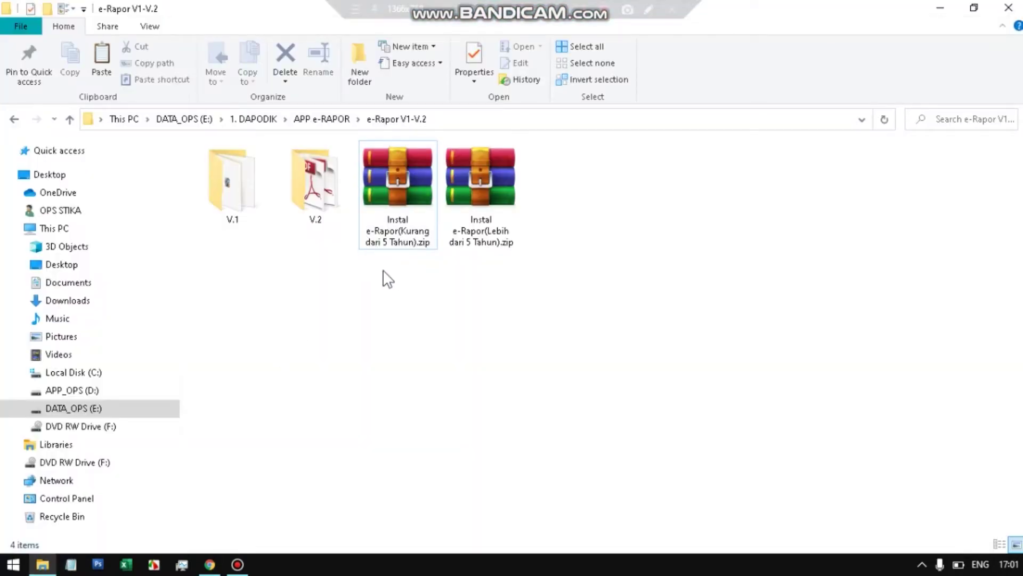
left_click(392, 187)
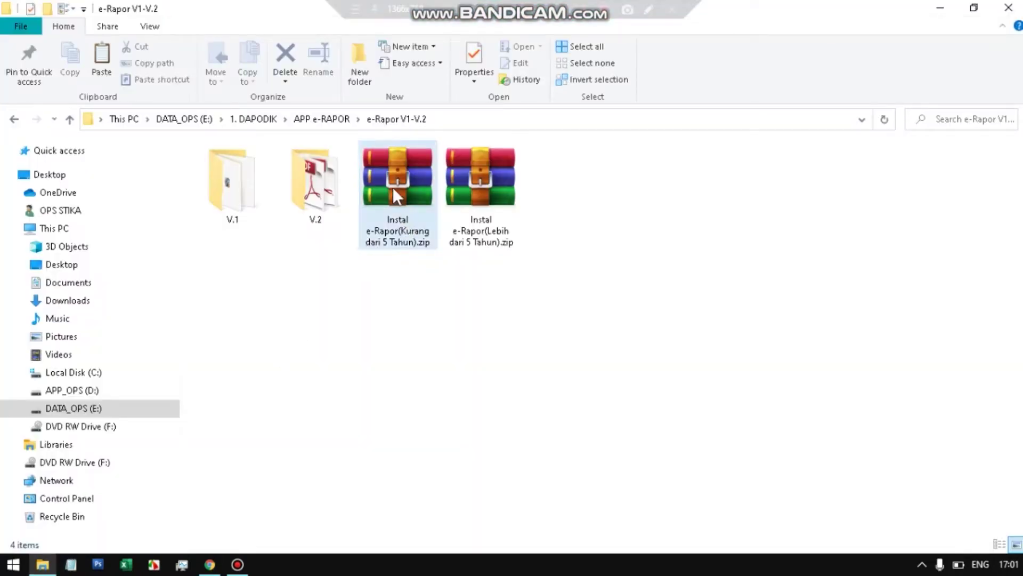
left_click(496, 165)
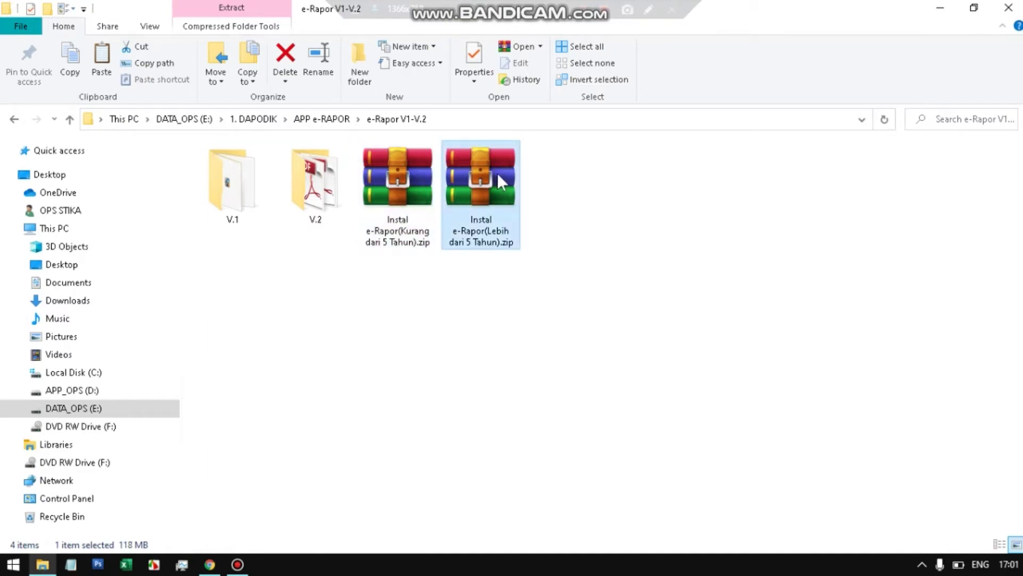
left_click(403, 247)
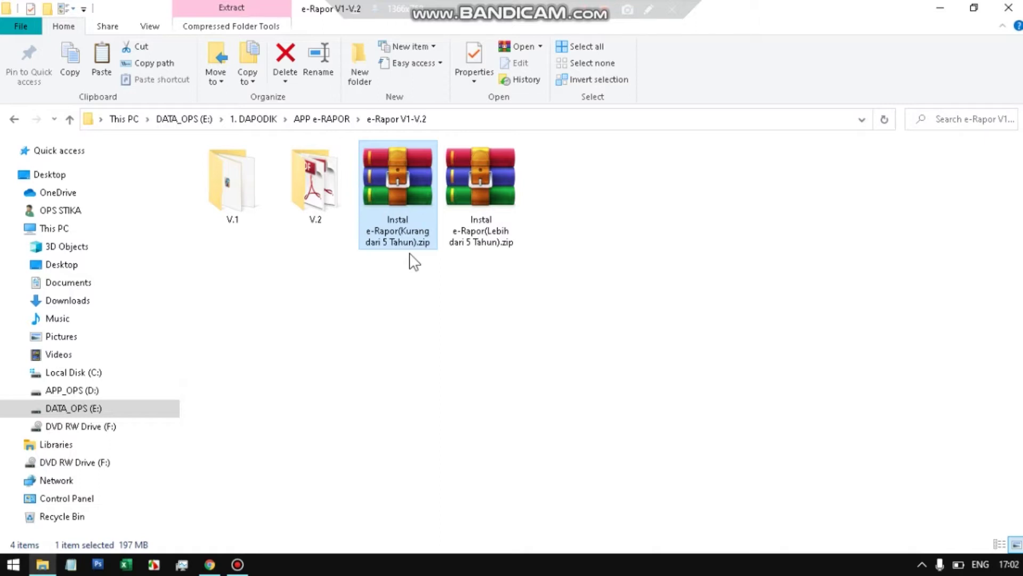
left_click(507, 181)
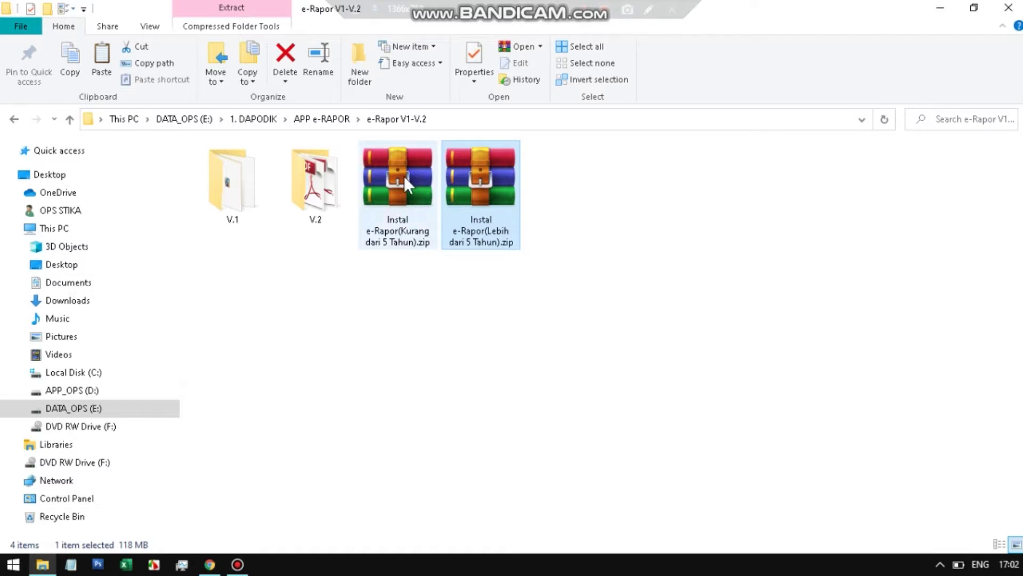
- Open the Kurang dari 5 Tahun zip in WinRAR and inspect e-RaporSMP-V1.0.exe and the updaters up to V 2.0
double_click(404, 176)
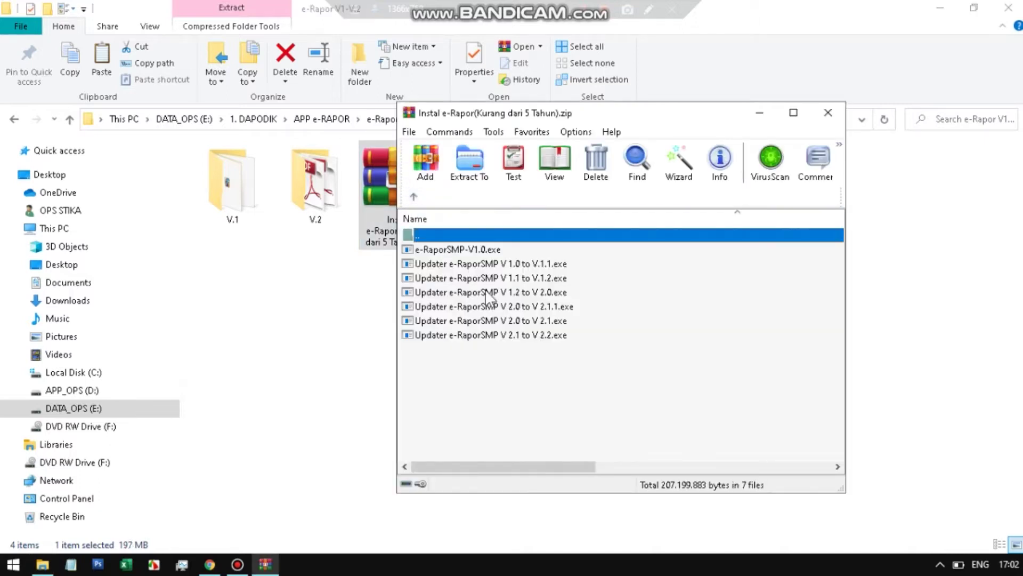
left_click(494, 252)
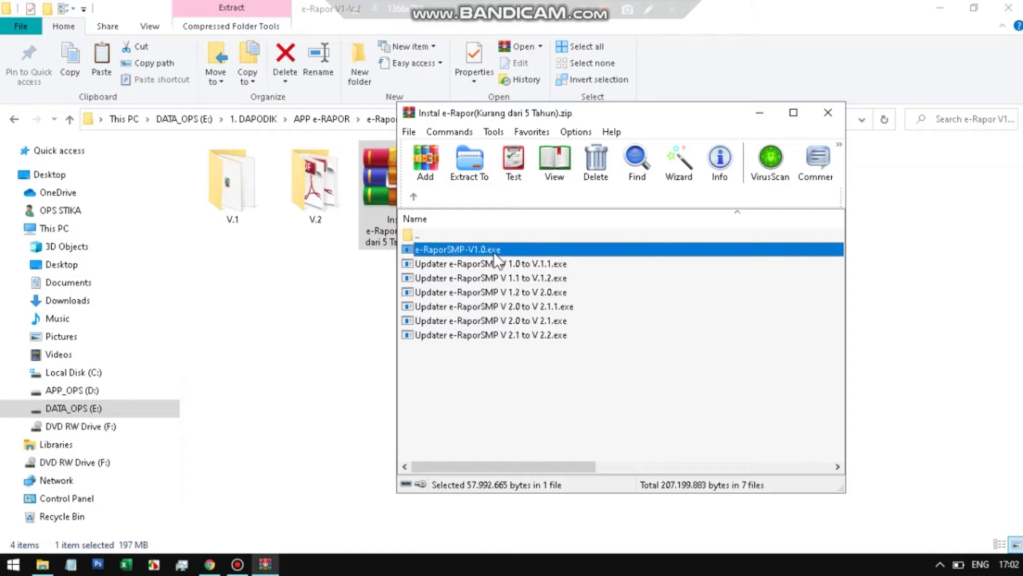
left_click(530, 263)
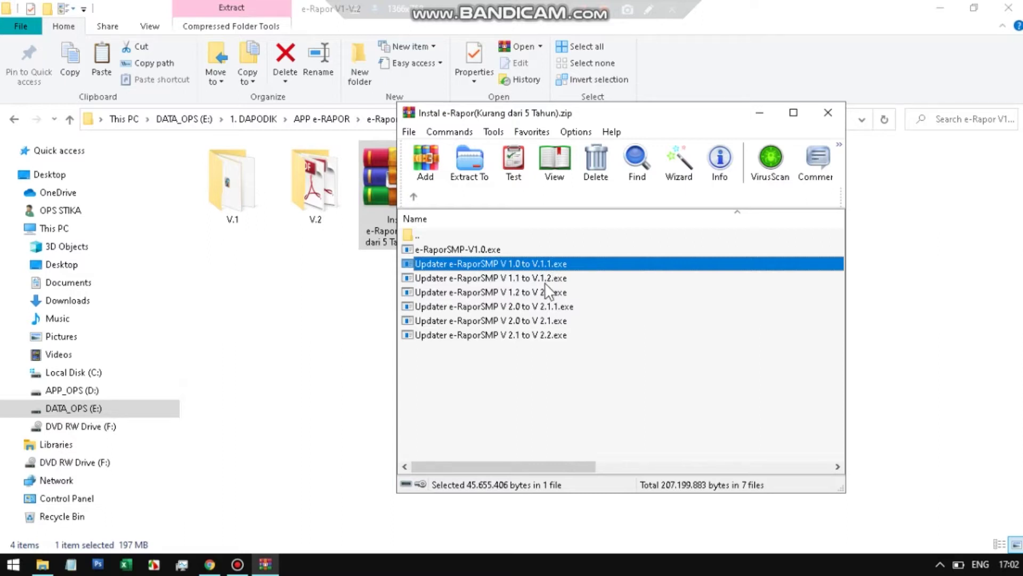
left_click(545, 282)
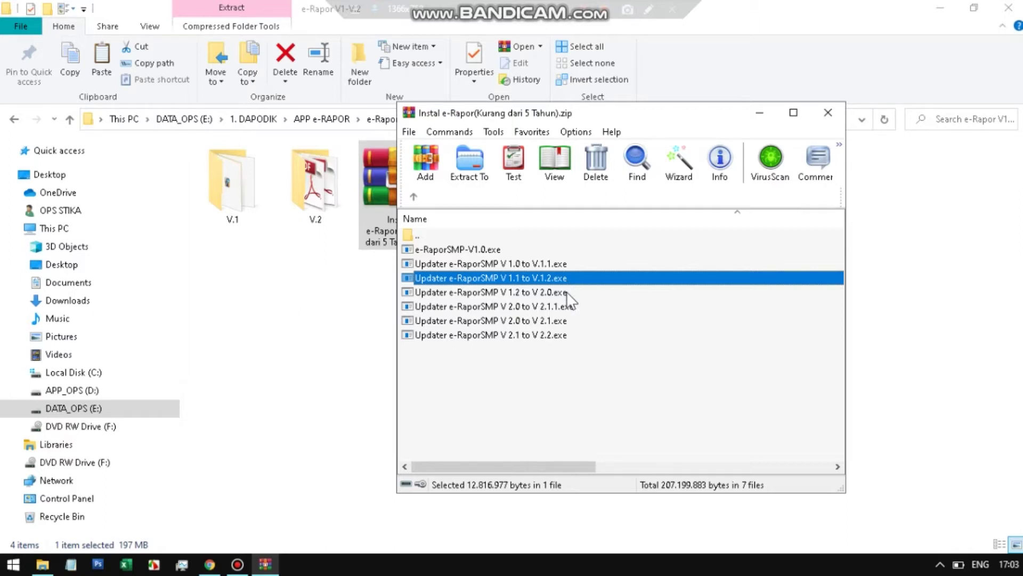
left_click(567, 292)
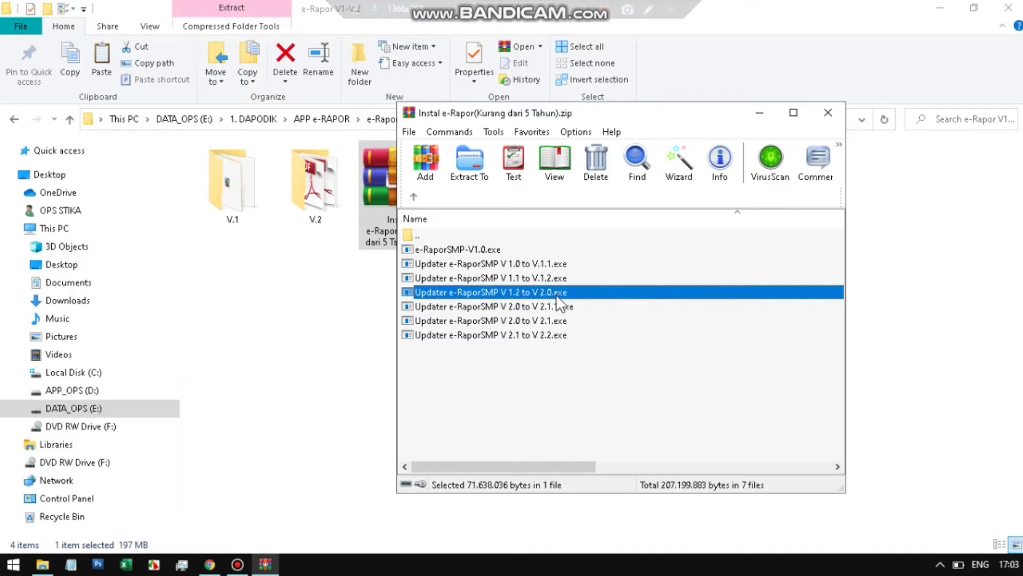
- Inspect the V 2.1, V 2.1.1 and V 2.2 updaters, then move the archive window left
left_click(542, 324)
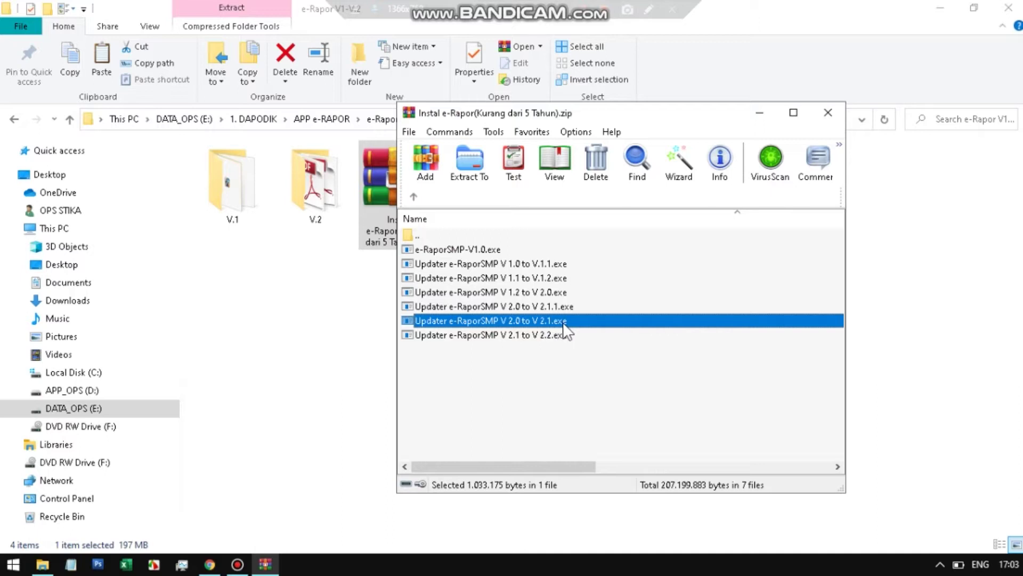
left_click(568, 308)
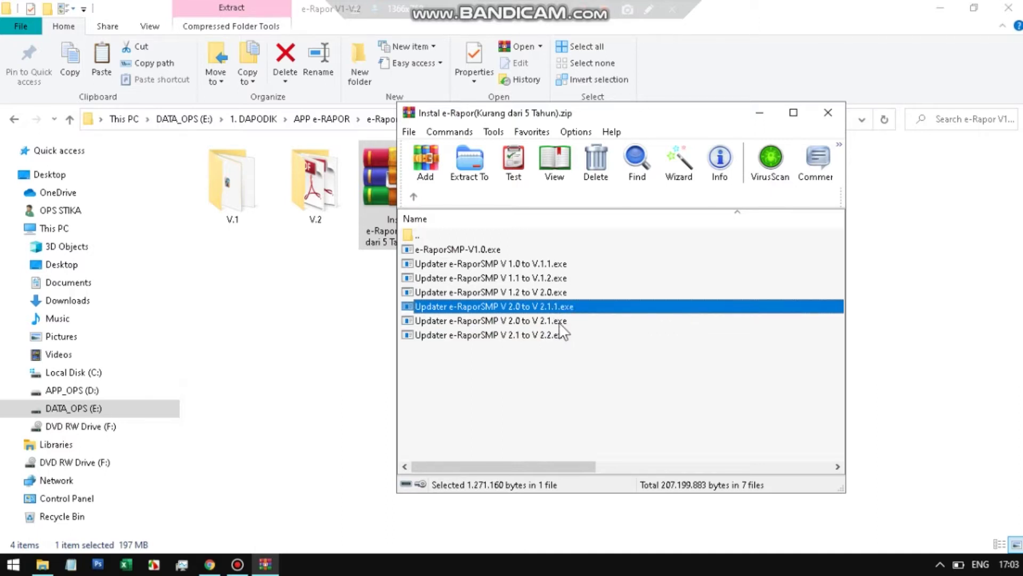
left_click(560, 322)
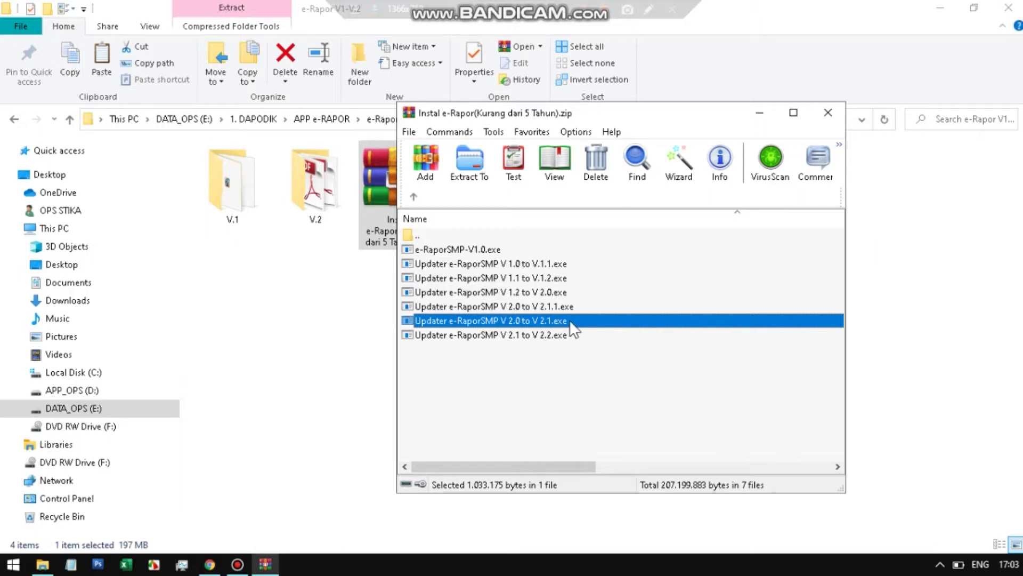
left_click(569, 307)
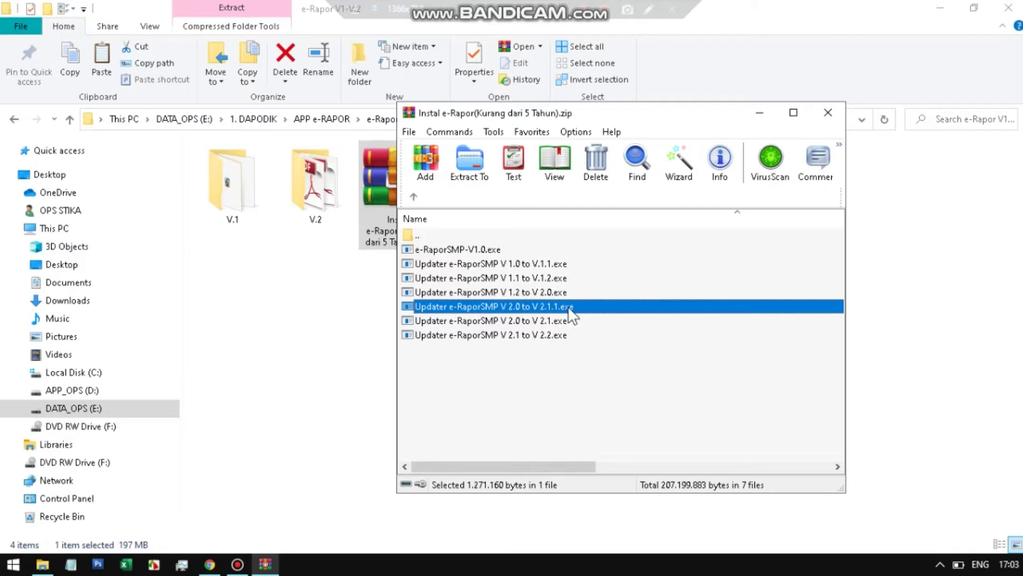
left_click(562, 335)
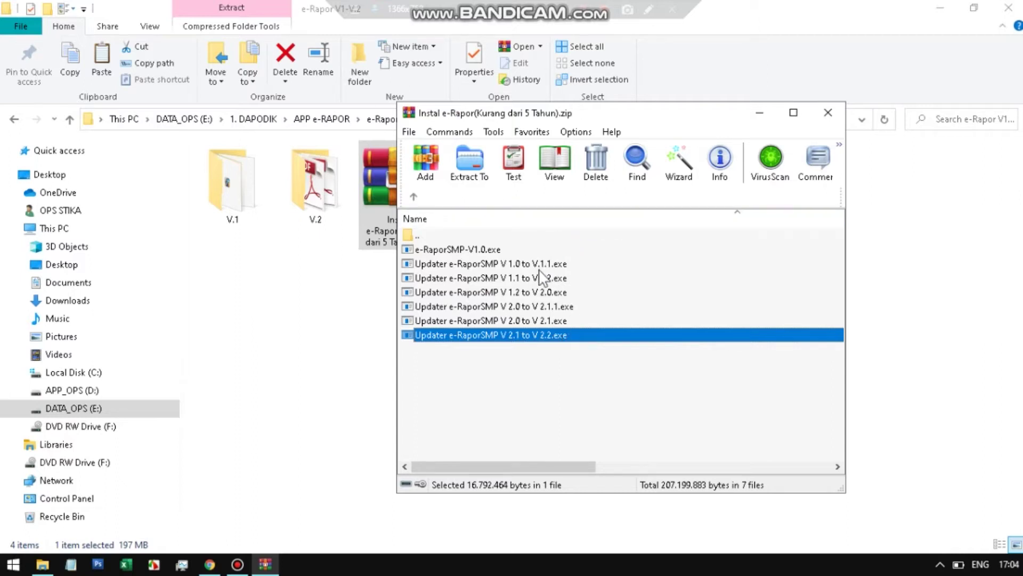
left_click_drag(647, 113, 286, 89)
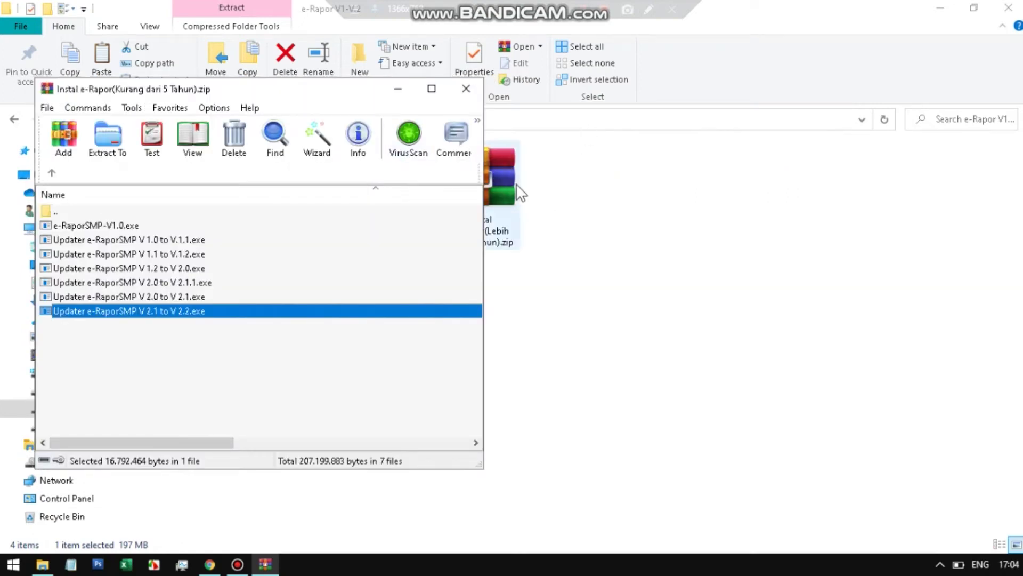
- Open the Lebih dari 5 Tahun zip and place its window beside the Kurang archive
left_click(516, 183)
double_click(516, 184)
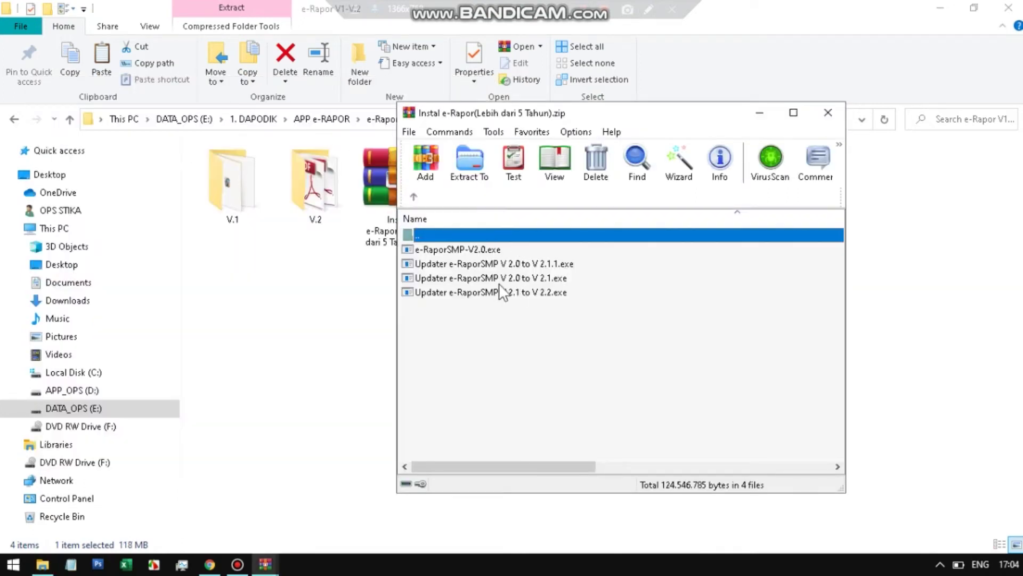
left_click(495, 250)
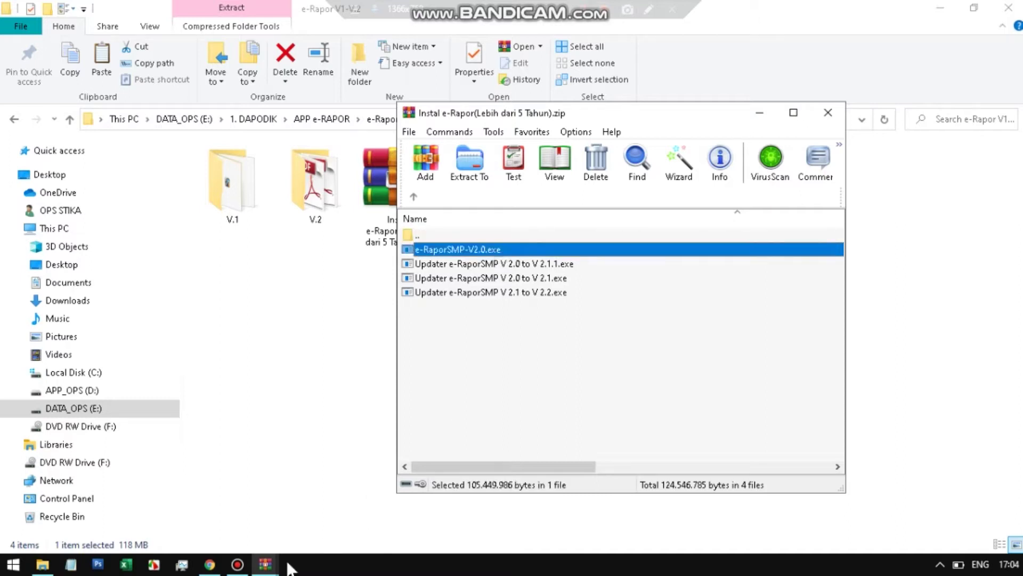
left_click(265, 564)
left_click(211, 492)
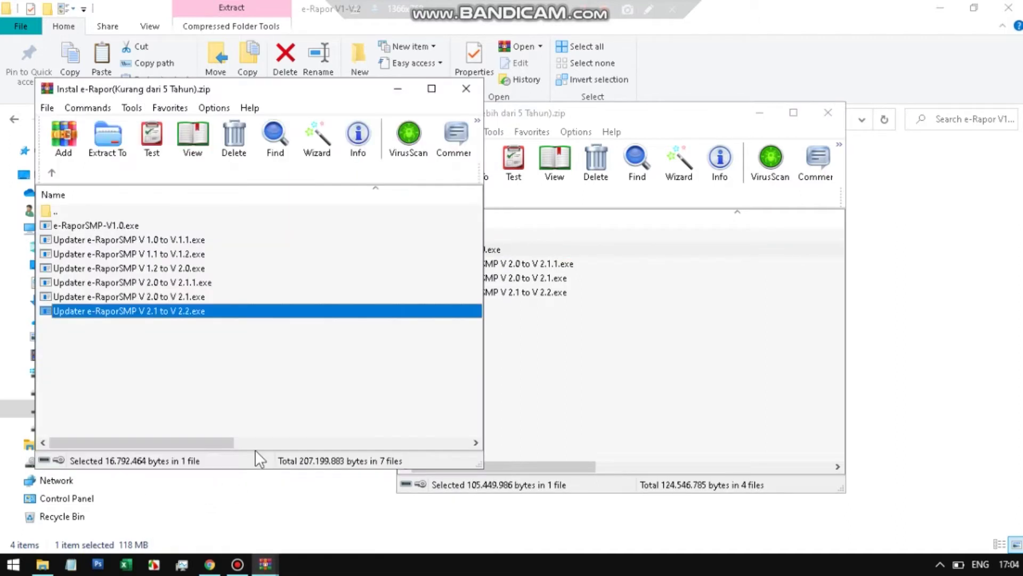
left_click(555, 122)
left_click_drag(555, 122, 649, 100)
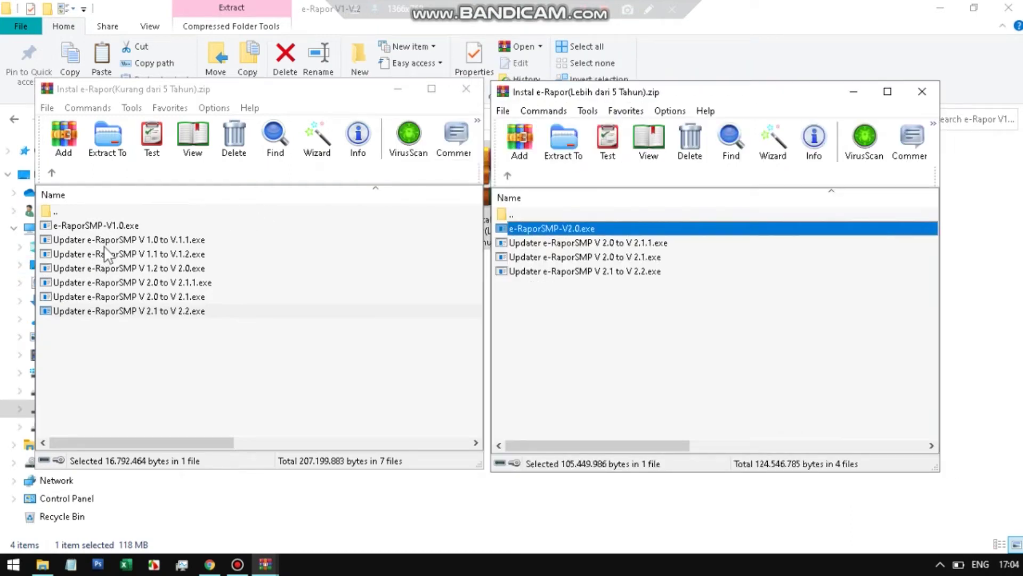
- Compare e-RaporSMP-V1.0.exe with e-RaporSMP-V2.0.exe and the Lebih archive's three updaters
left_click(119, 225)
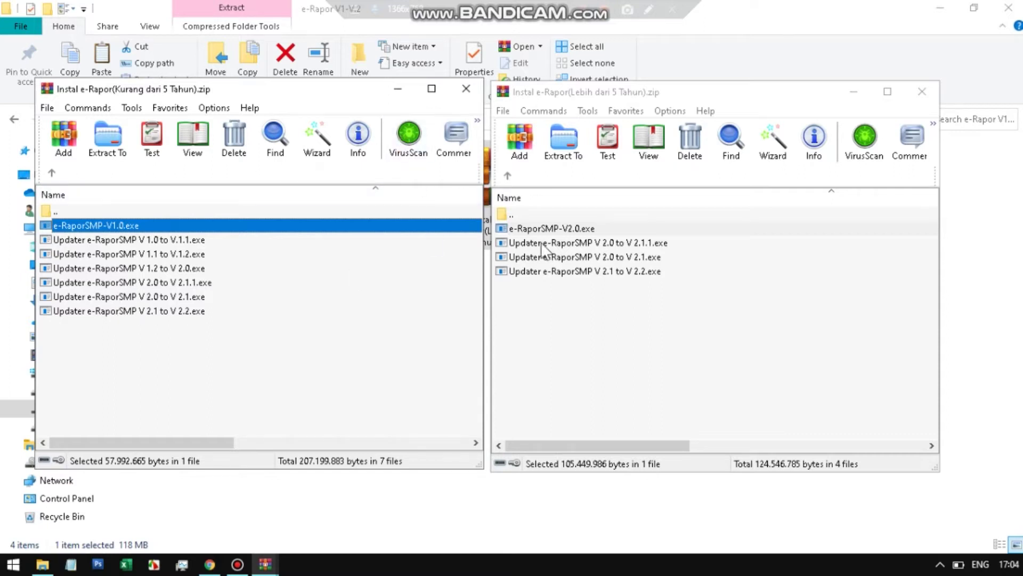
left_click(575, 229)
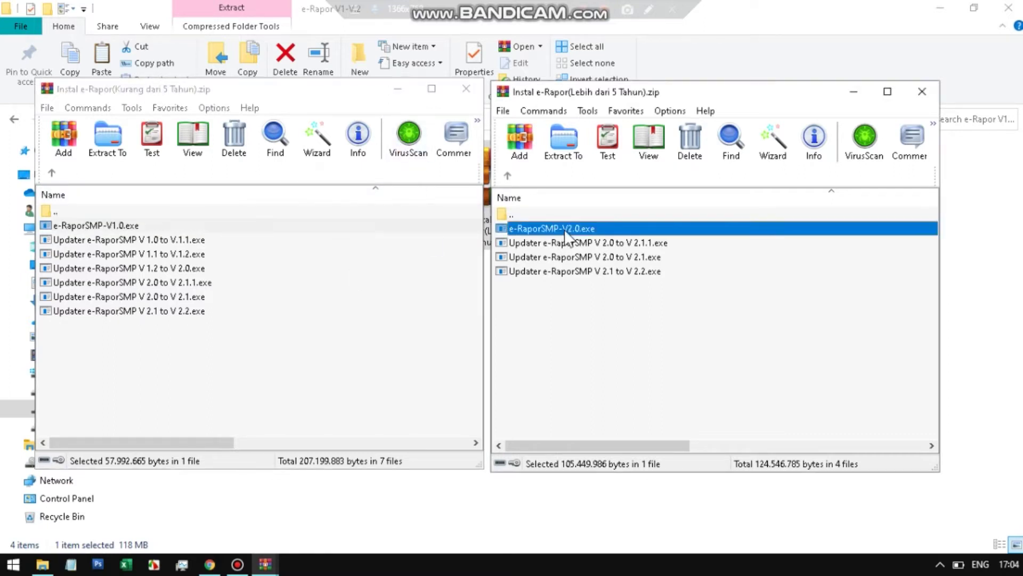
left_click(618, 229)
left_click(657, 257)
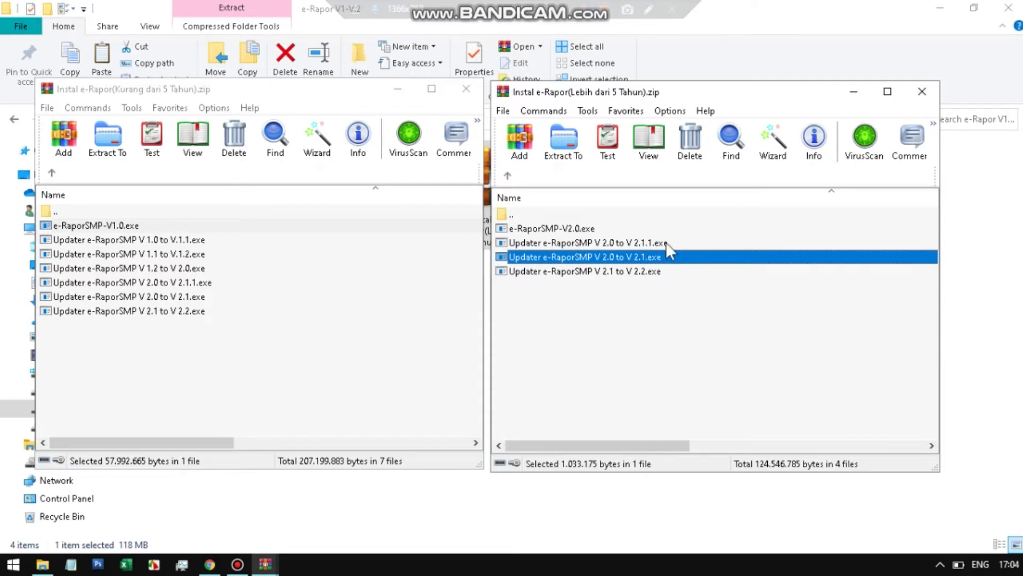
left_click(666, 243)
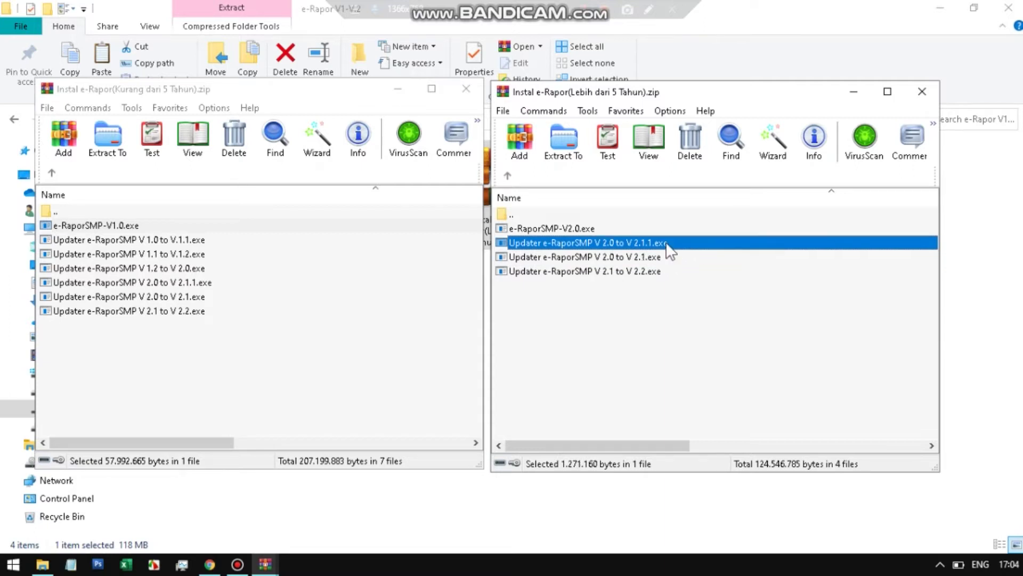
left_click(657, 273)
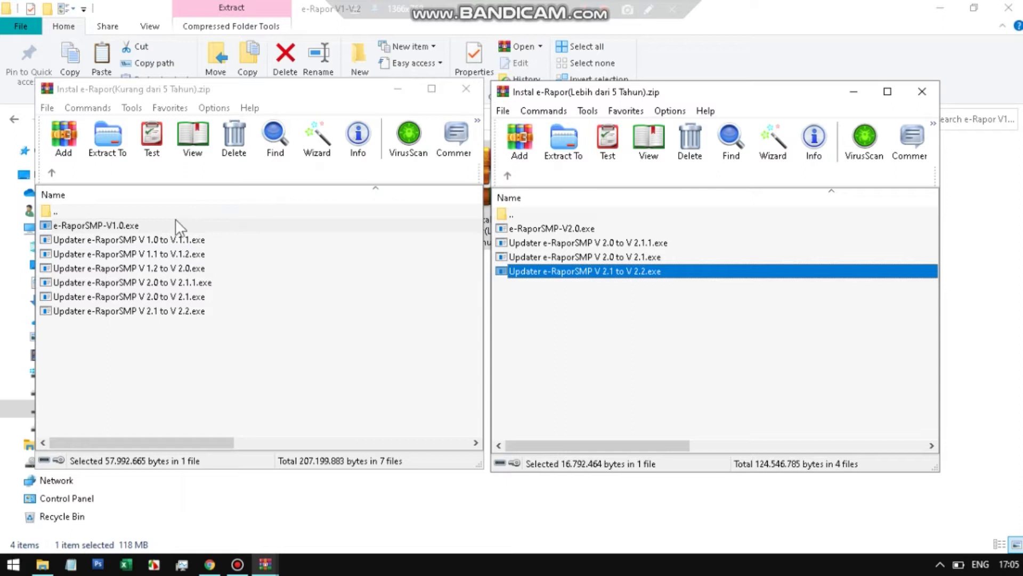
- Recheck the V1.0, V2.0 and V 2.1 to V 2.2 files, then minimize the Lebih archive
left_click(148, 227)
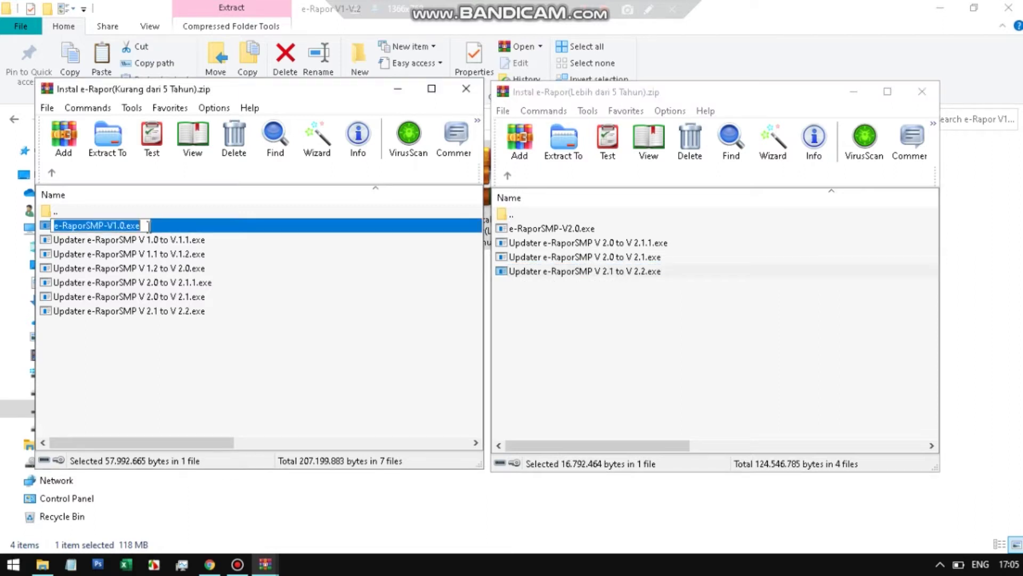
key("Escape")
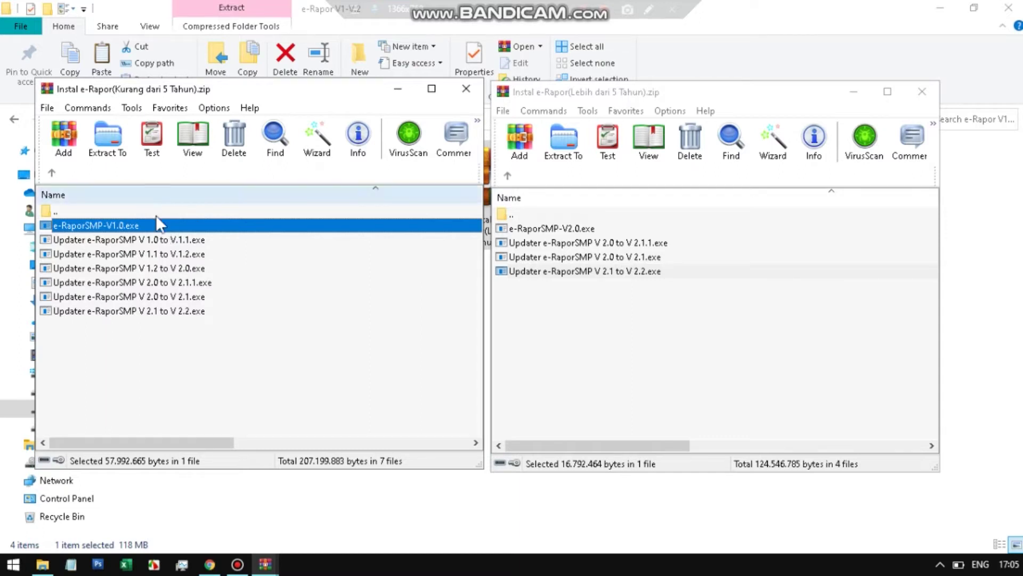
left_click(594, 229)
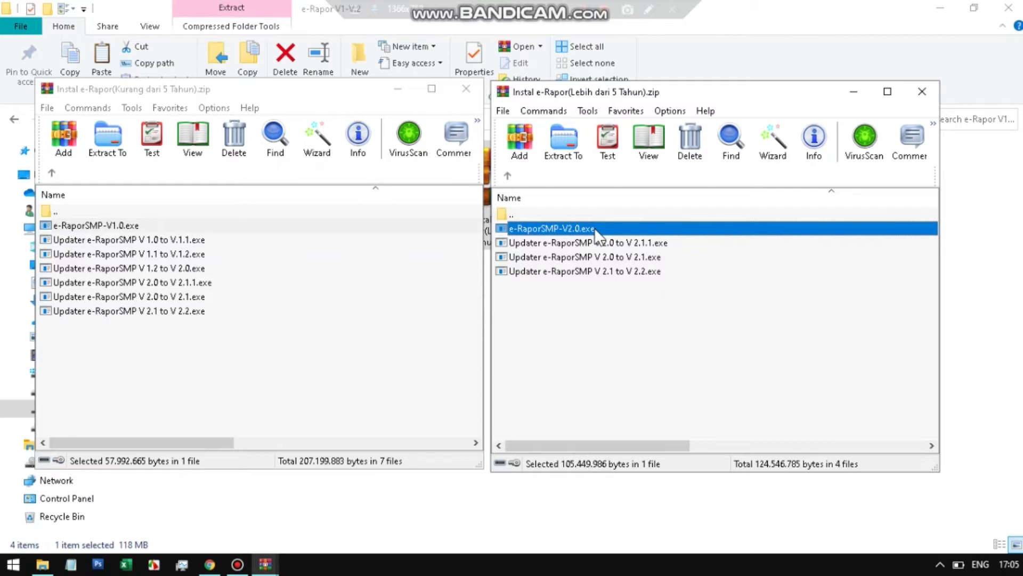
left_click(601, 274)
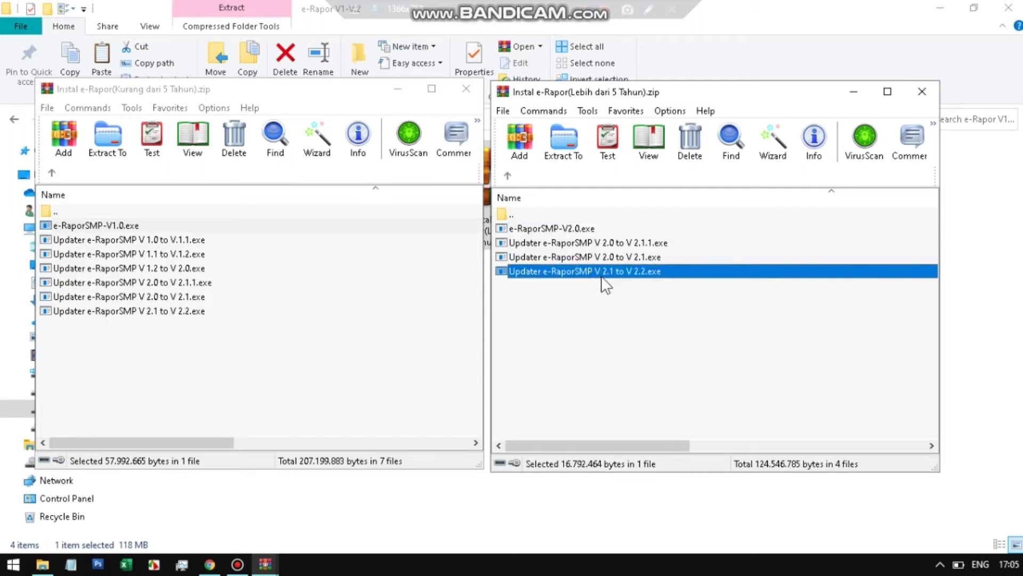
left_click(853, 93)
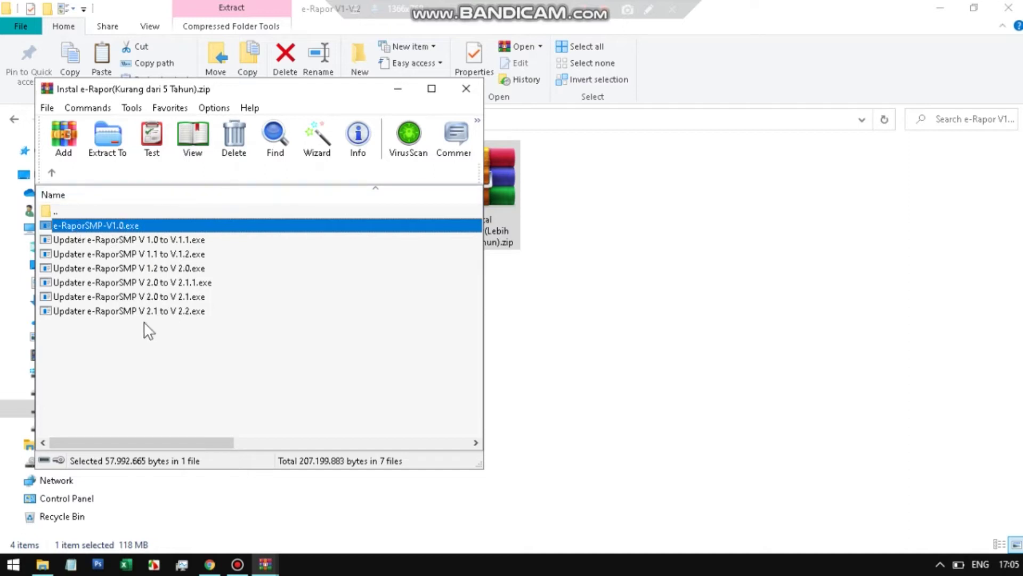
- Close WinRAR and use Extract Here on 'Instal e-Rapor(Kurang dari 5 Tahun).zip'
left_click(466, 88)
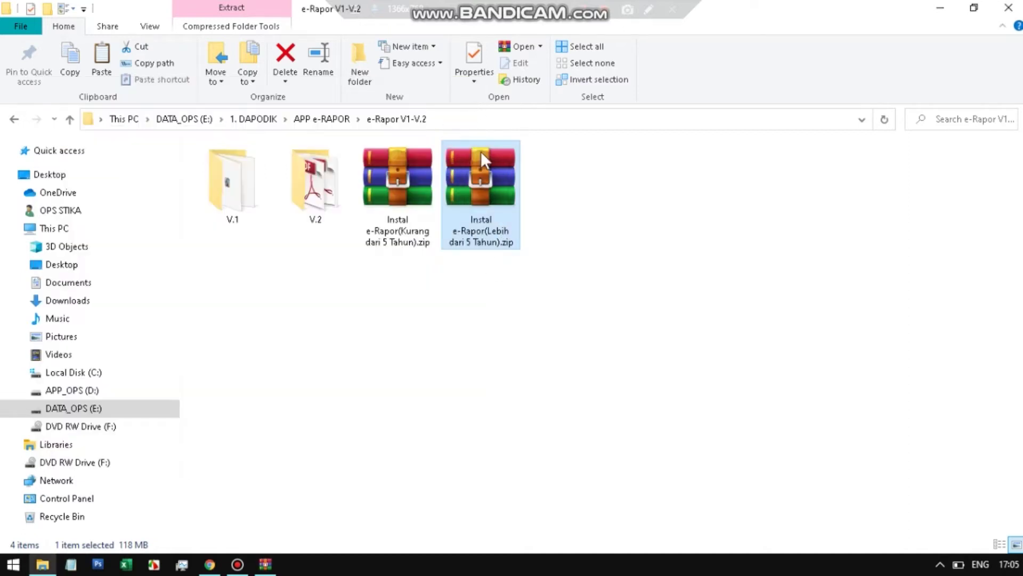
right_click(416, 203)
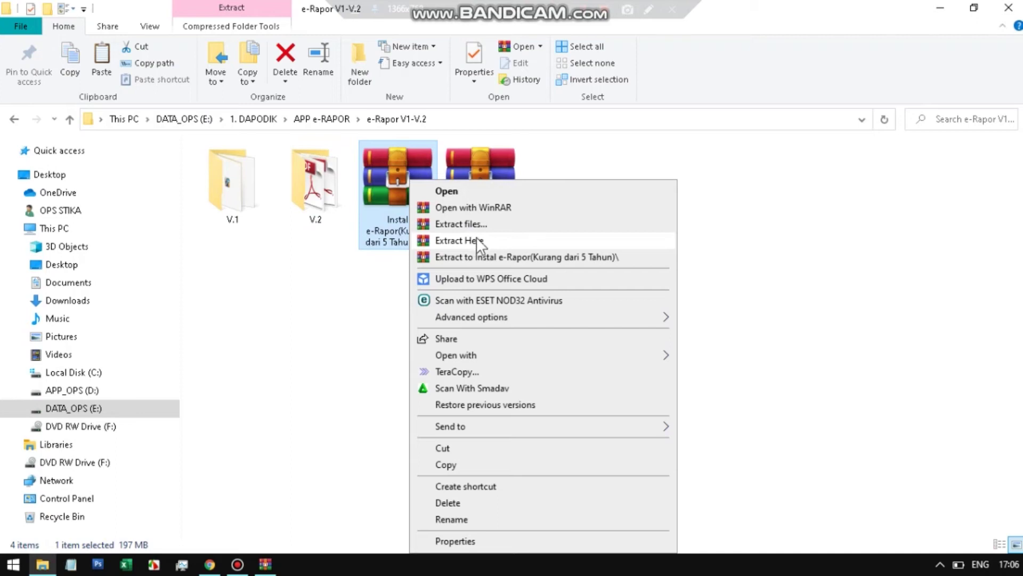
left_click(473, 240)
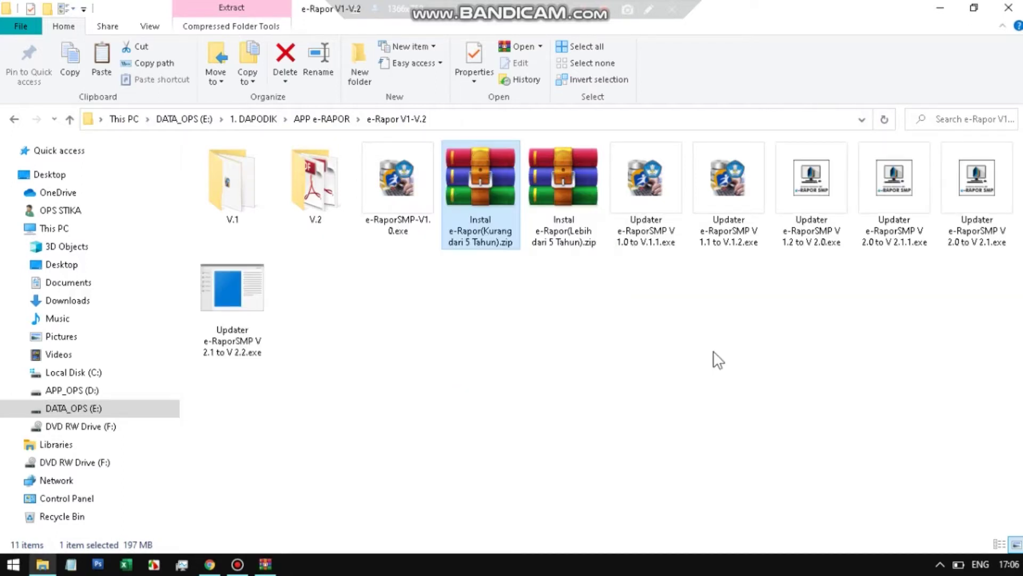
- Select e-RaporSMP-V1.0.exe, back out of its context menu, and minimize the folder window
left_click(417, 346)
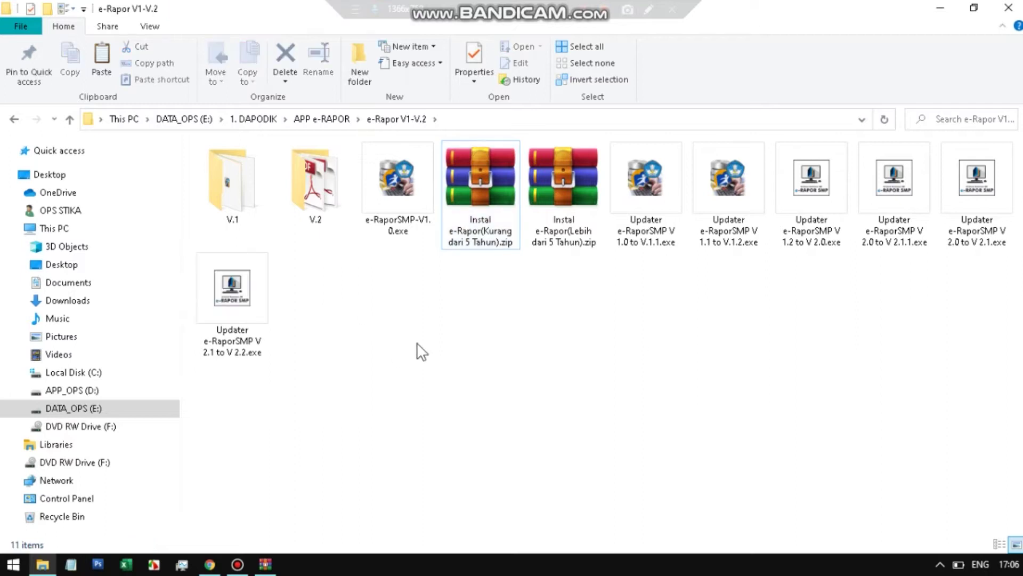
left_click(393, 201)
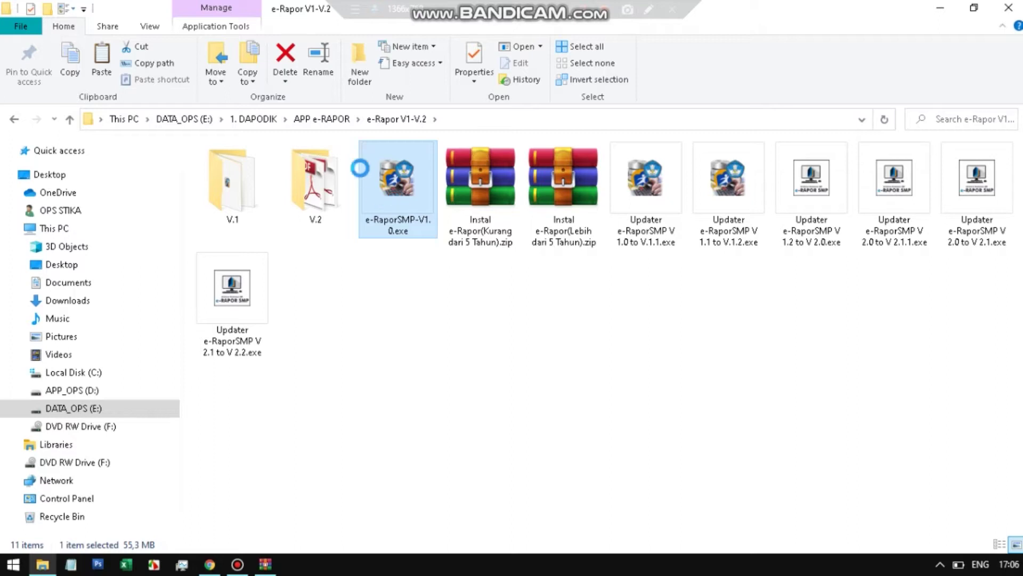
right_click(392, 193)
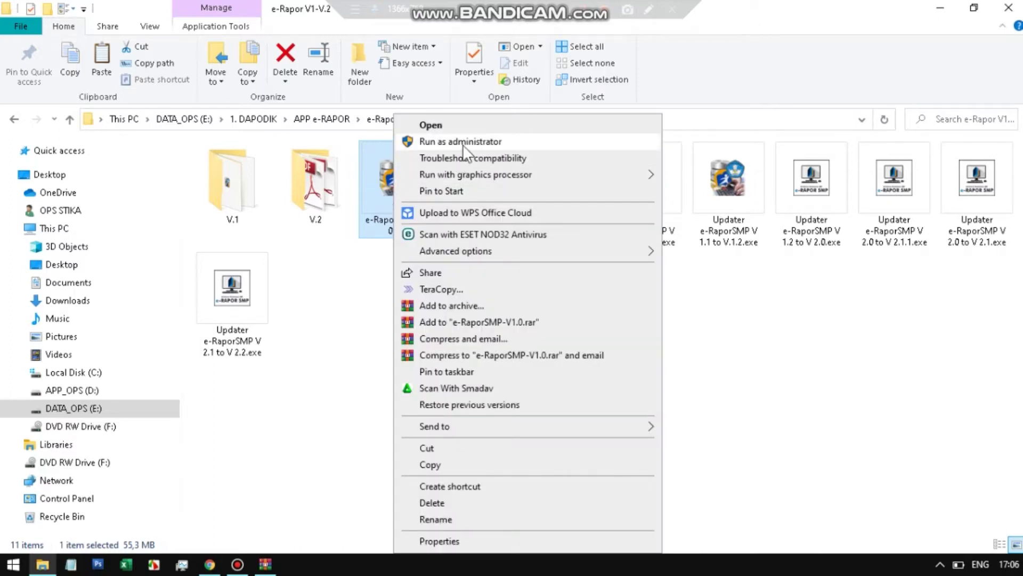
left_click(788, 345)
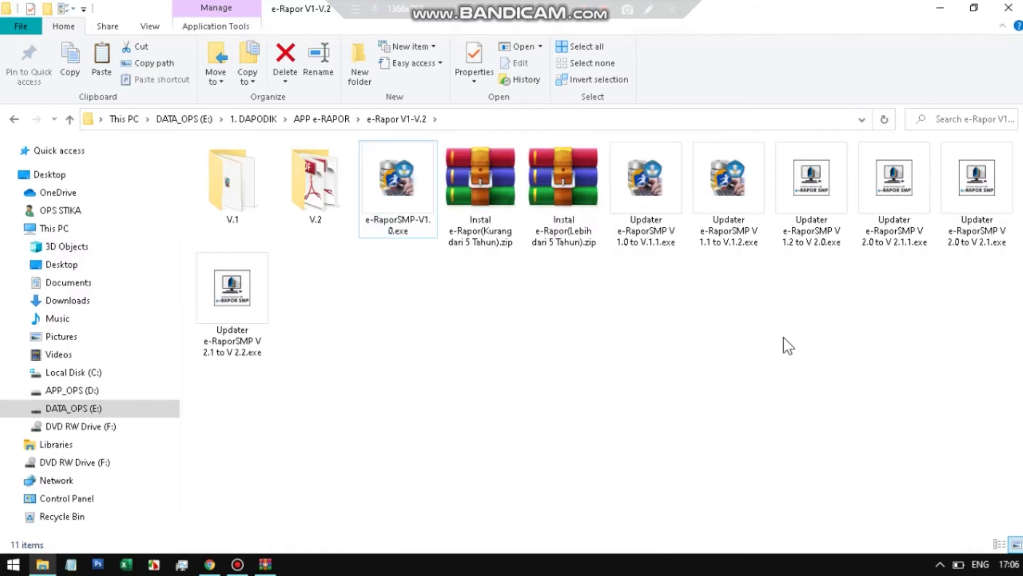
left_click(940, 8)
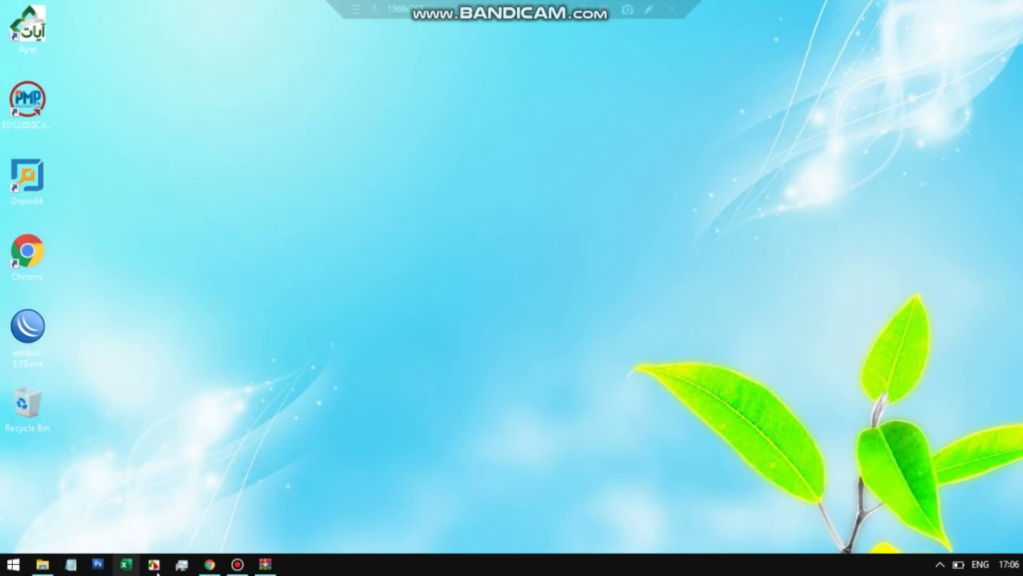
- Restore the folder and run e-RaporSMP-V1.0.exe as administrator
left_click(42, 564)
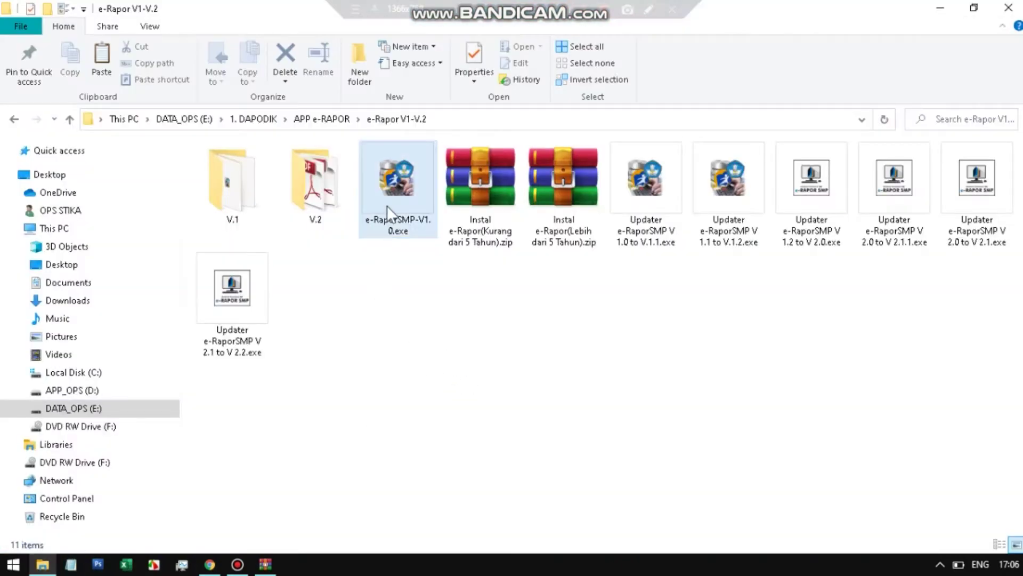
left_click(392, 161)
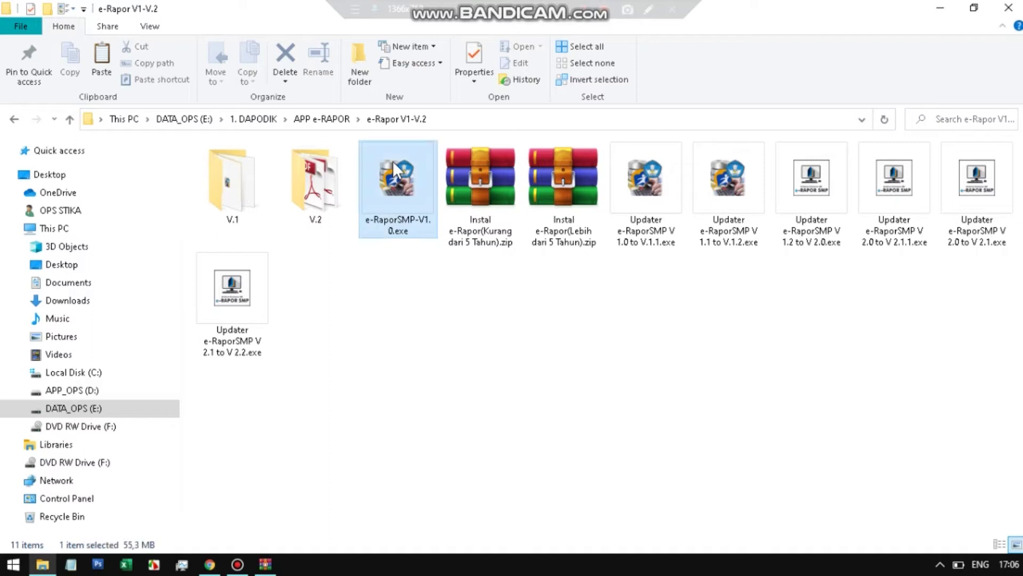
right_click(392, 162)
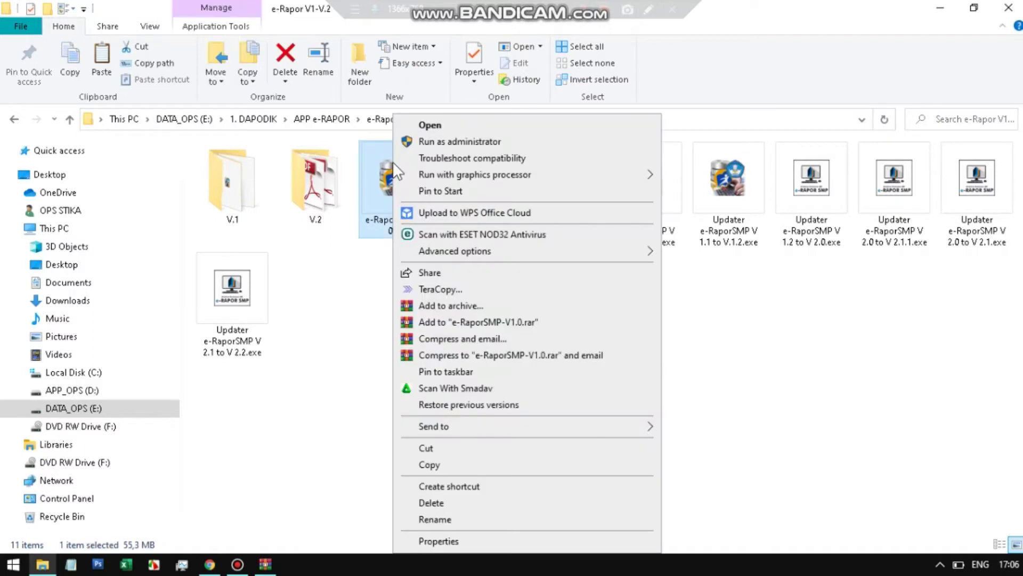
left_click(450, 140)
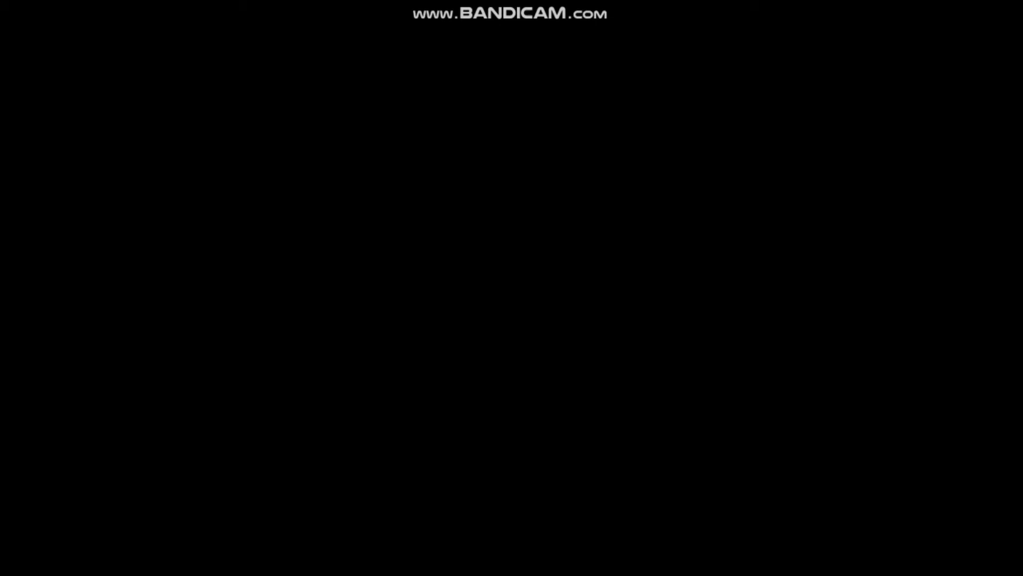
- Approve UAC, accept the Saya setuju agreement, and install eRaporSMP version 1.0
left_click(459, 389)
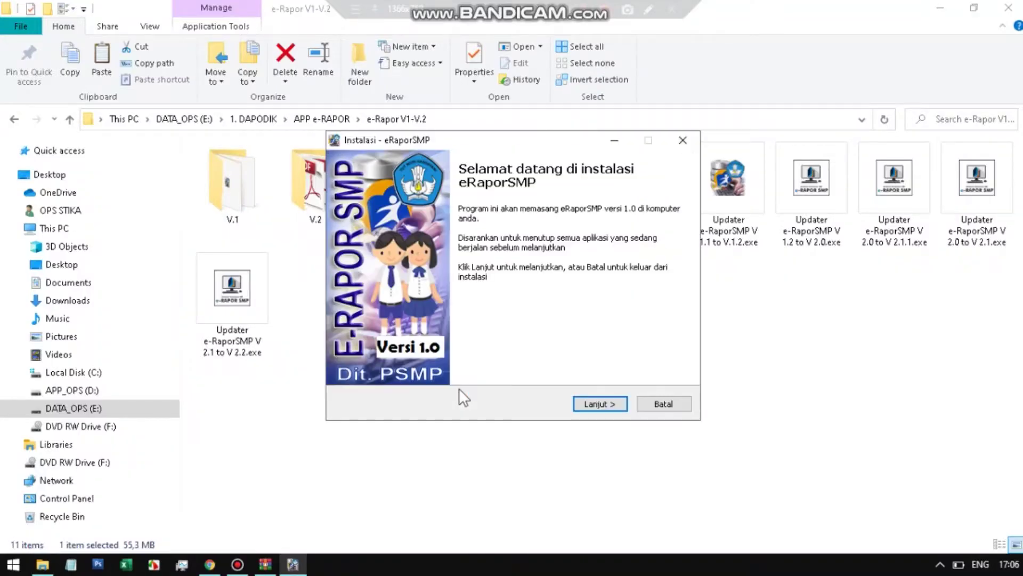
left_click(619, 403)
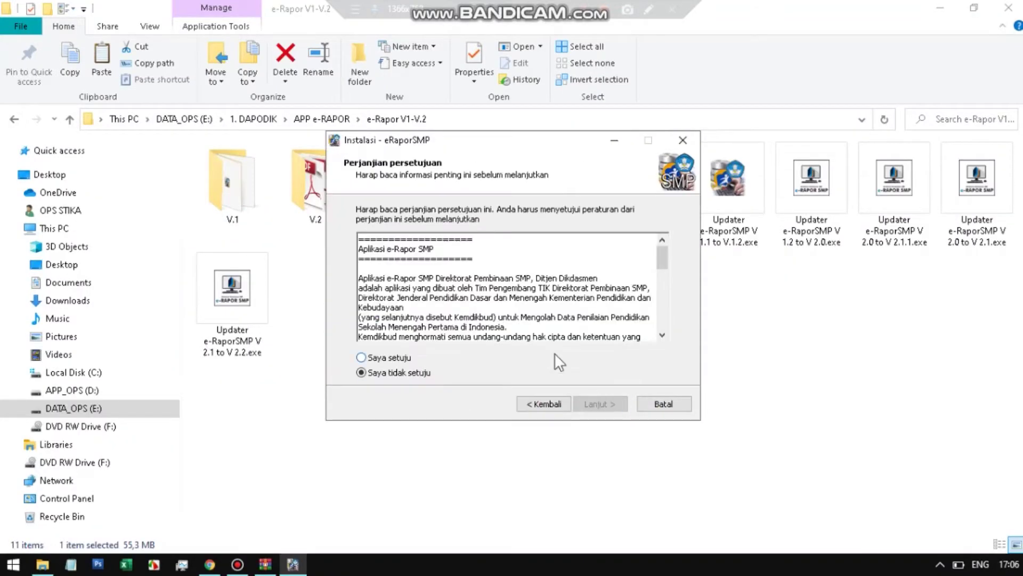
left_click(396, 358)
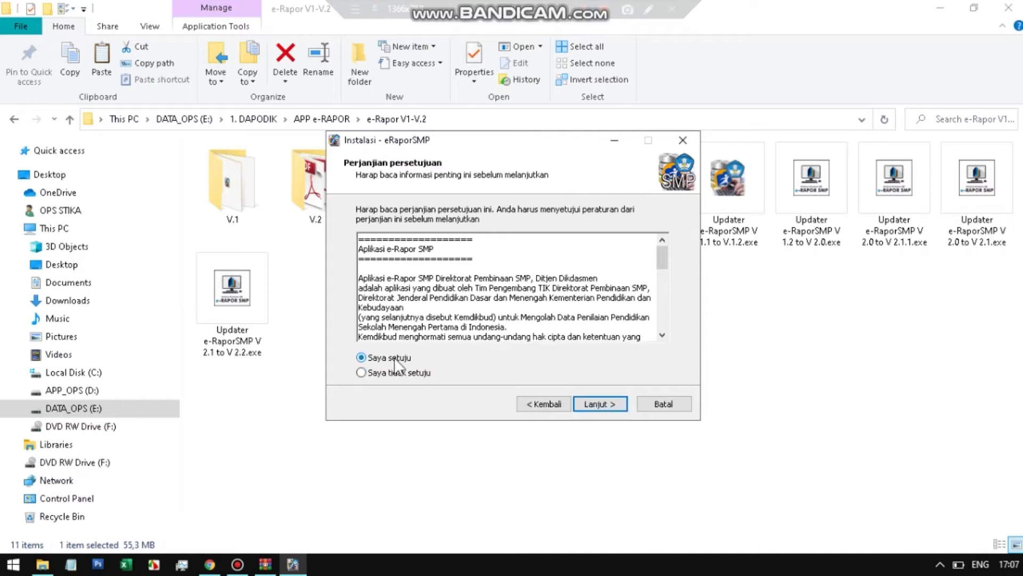
left_click(587, 403)
left_click(587, 403)
left_click(587, 404)
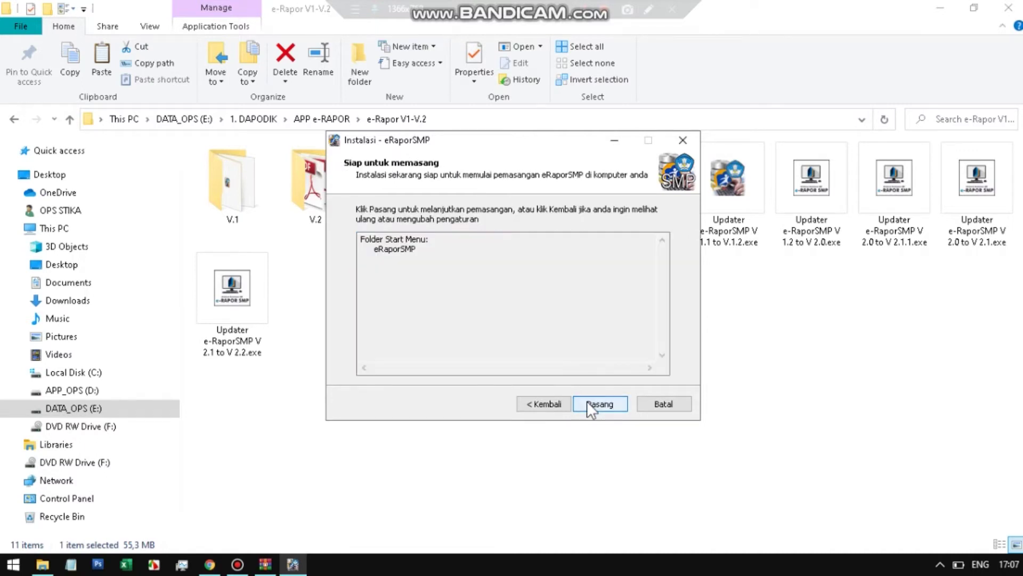
left_click(599, 402)
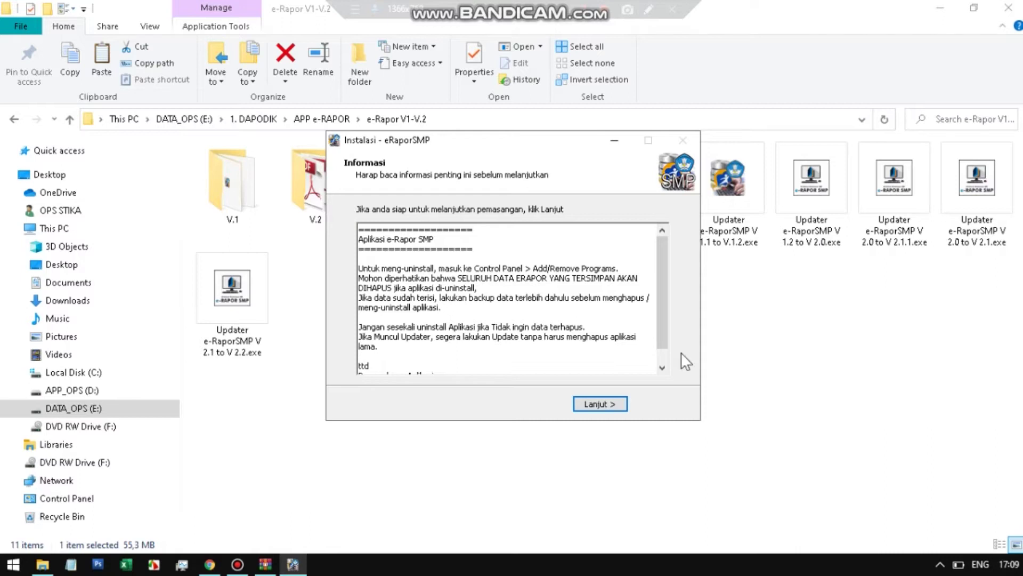
- Finish the 1.0 setup with README and e-Rapor launch unticked, then select the V 1.0 to V.1.1 updater
left_click(600, 408)
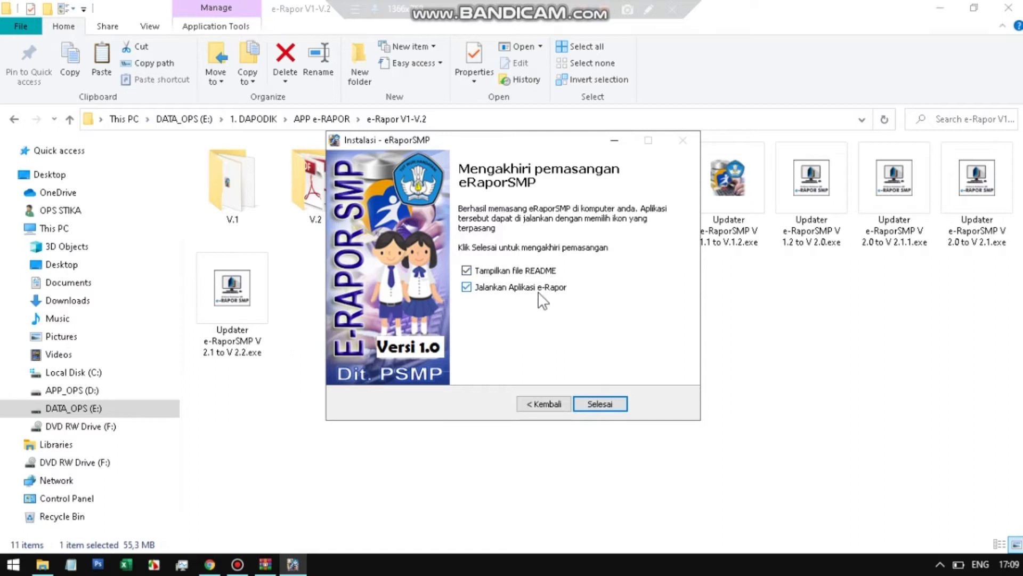
left_click(467, 270)
left_click(466, 287)
left_click(609, 407)
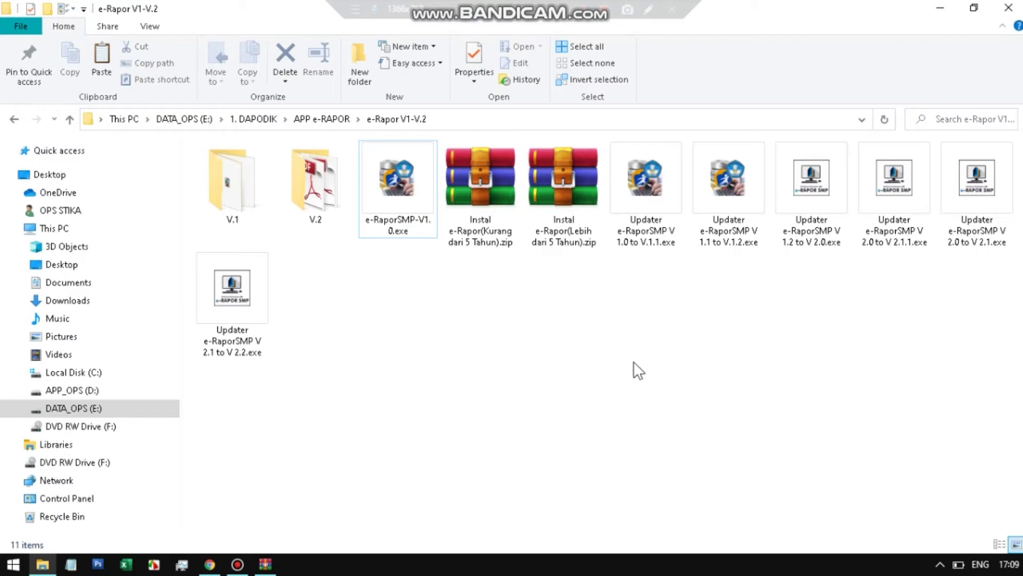
left_click(651, 243)
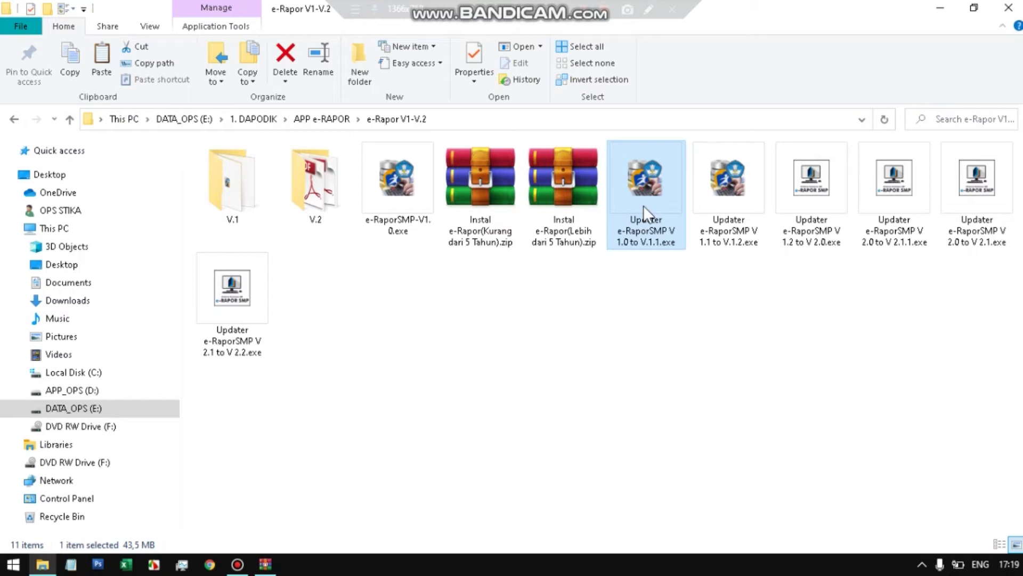
- Run the V 1.0 to V.1.1 updater as administrator, accept the license, and install
right_click(649, 176)
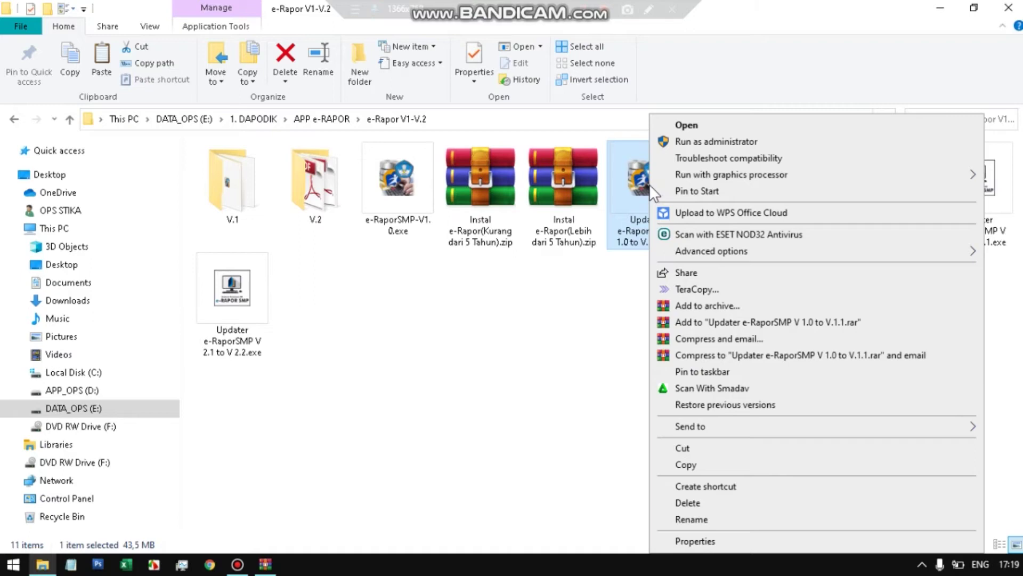
left_click(696, 142)
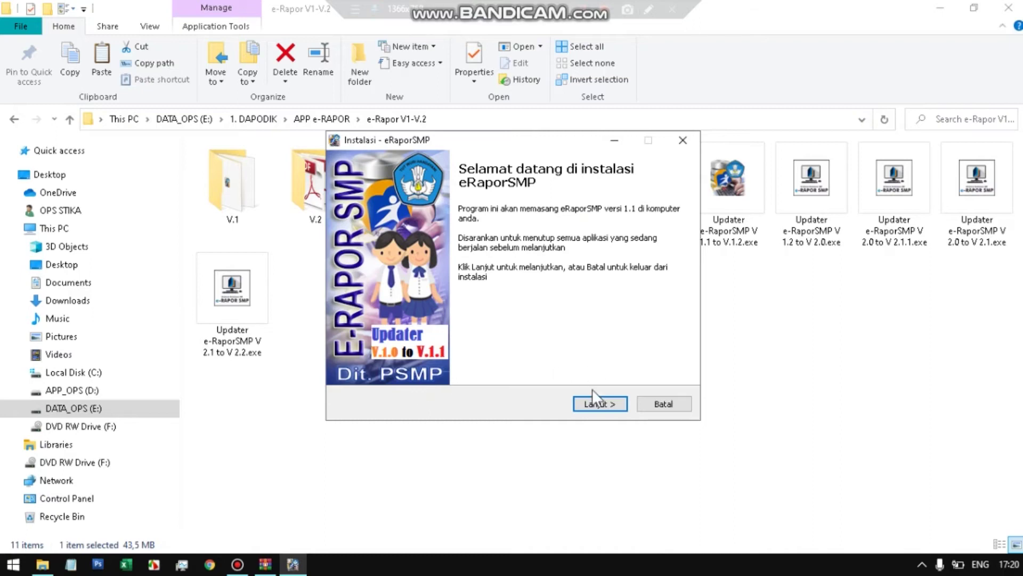
left_click(596, 400)
left_click(404, 359)
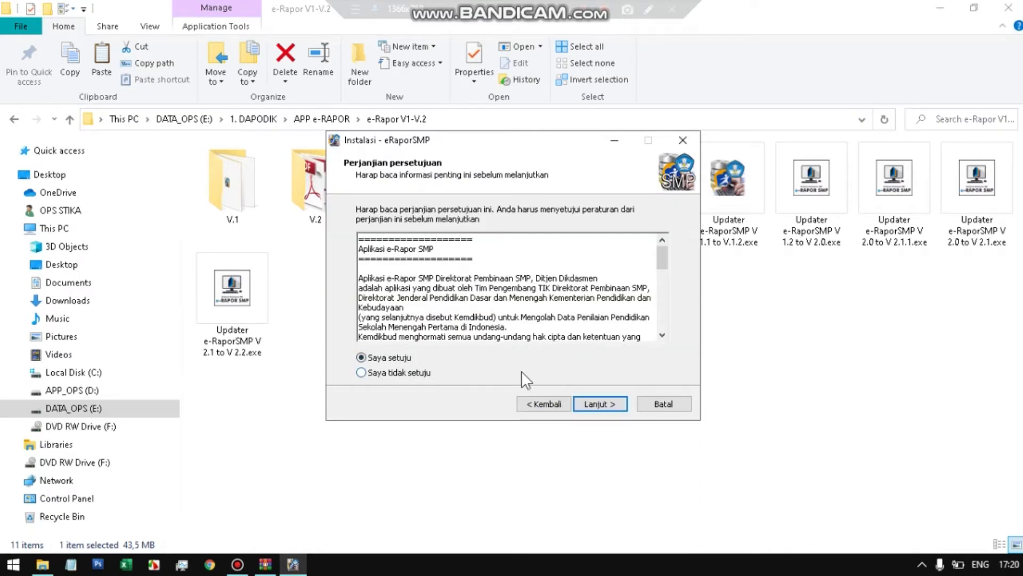
left_click(620, 403)
left_click(619, 403)
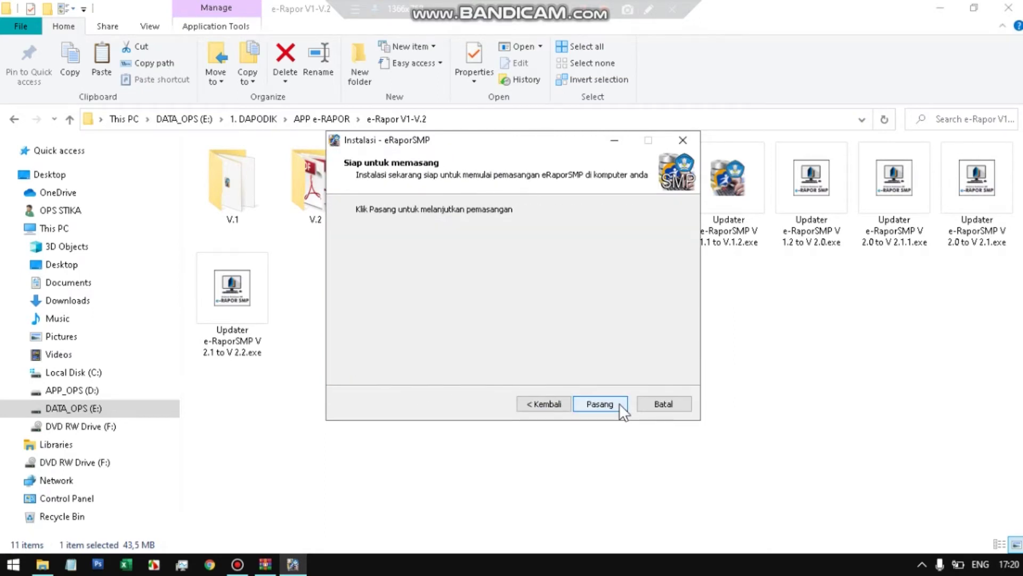
left_click(619, 403)
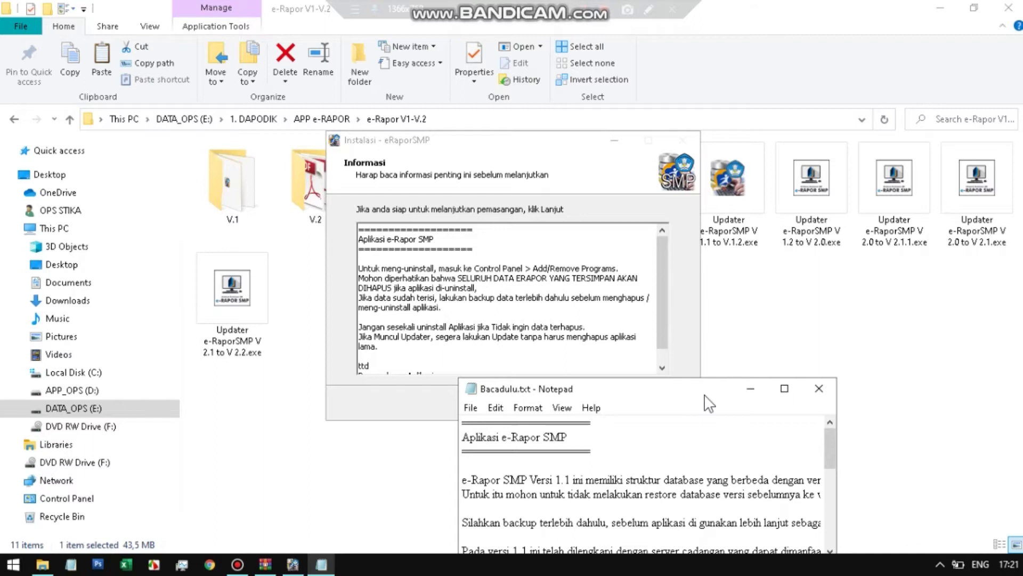
- Close Bacadulu.txt and finish with README, Sever1 and Sever2 unticked
left_click(819, 388)
left_click(605, 406)
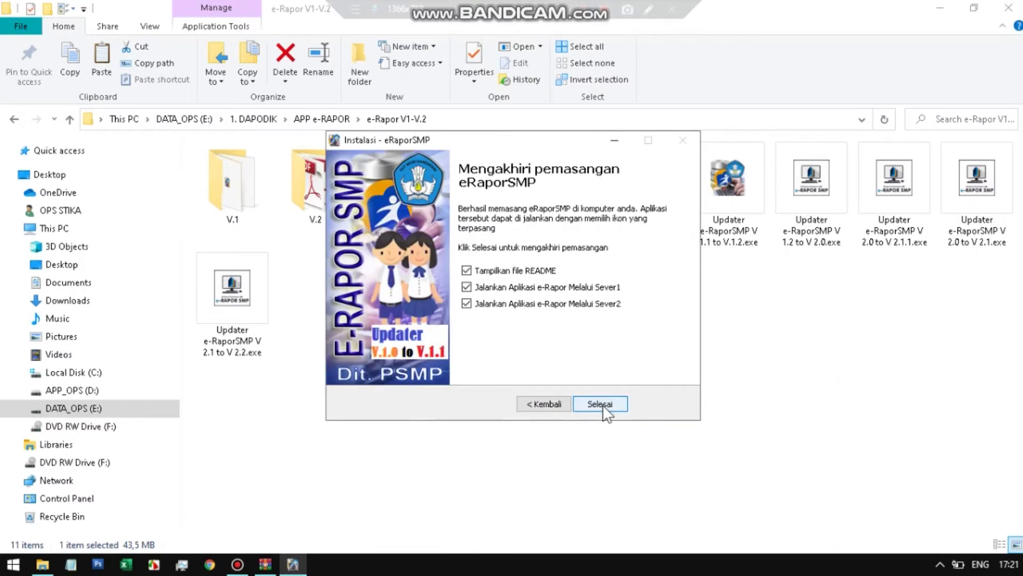
left_click(478, 270)
left_click(496, 287)
left_click(495, 303)
left_click(605, 409)
- Run the V 1.1 to V.1.2 updater as administrator, accept the license, and install
left_click(716, 176)
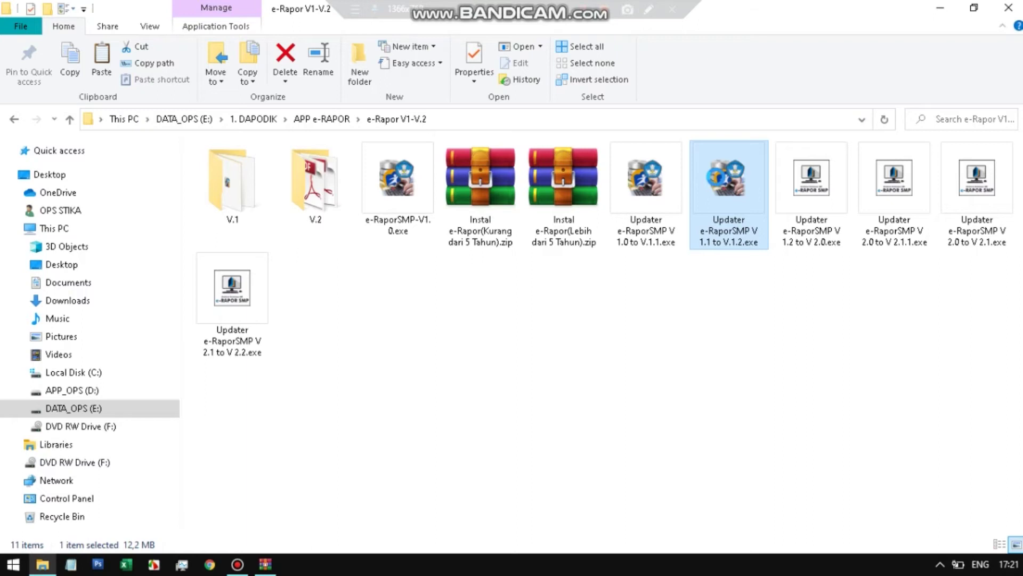
right_click(716, 177)
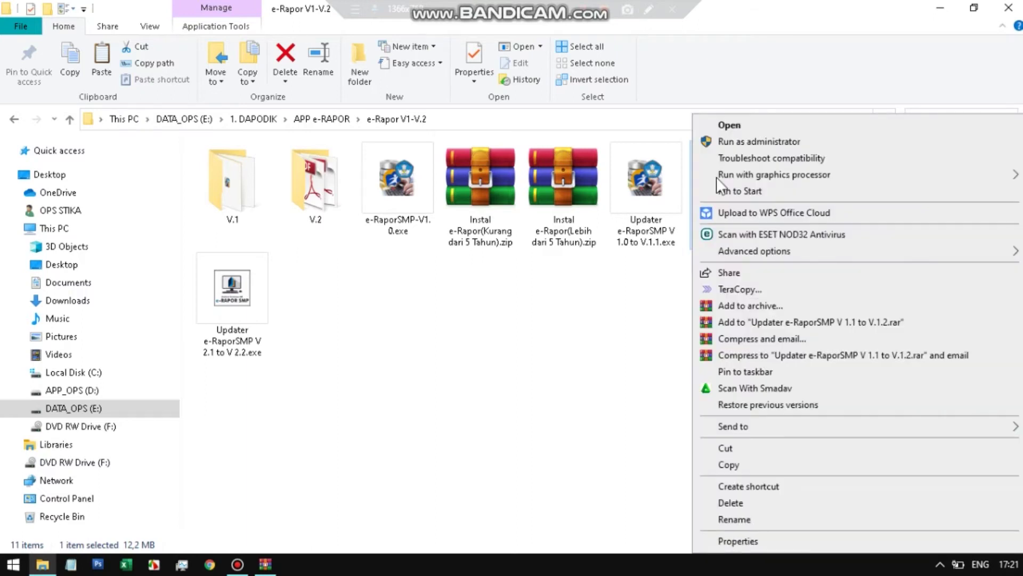
left_click(732, 143)
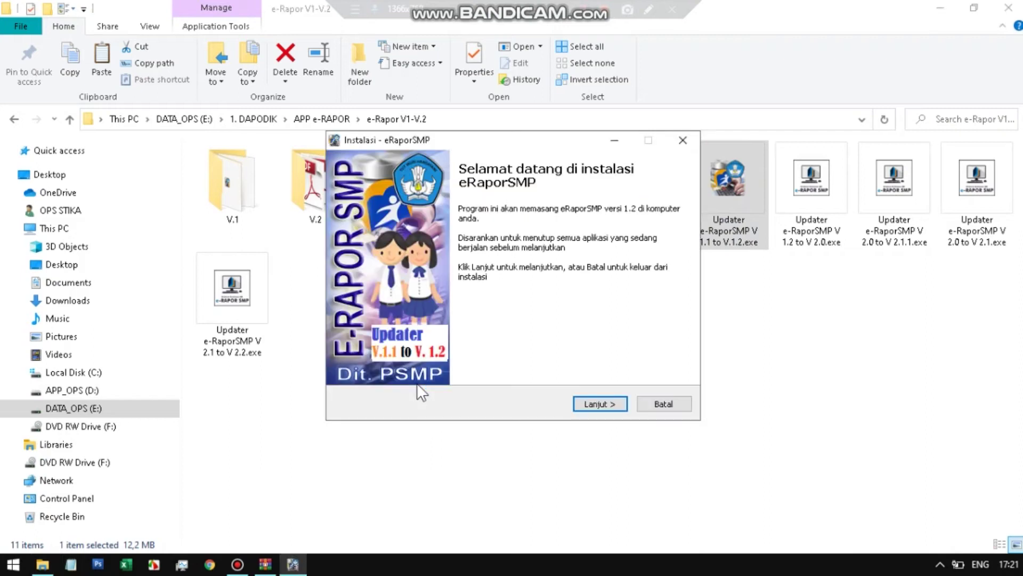
left_click(579, 401)
left_click(386, 360)
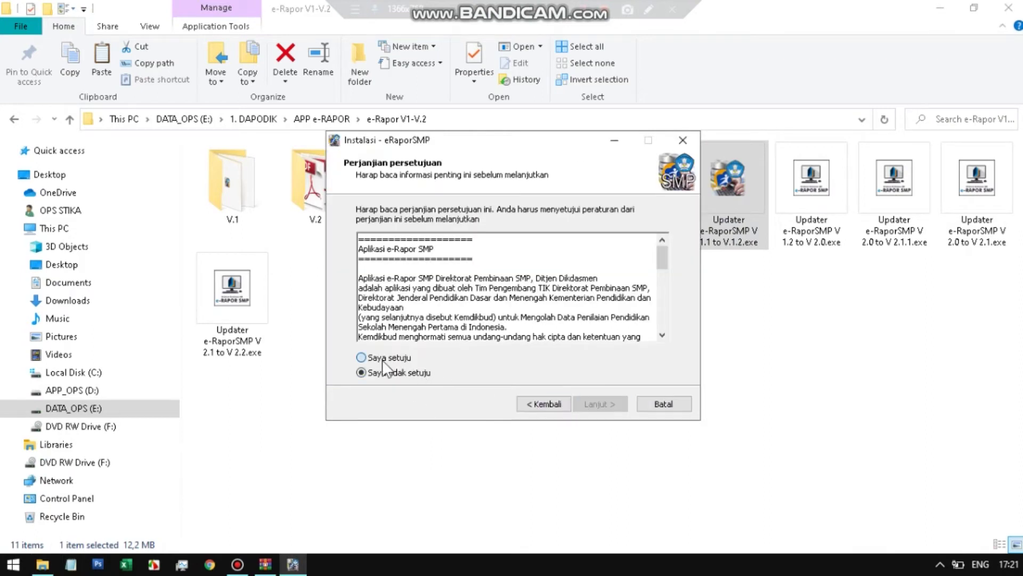
left_click(606, 405)
left_click(605, 405)
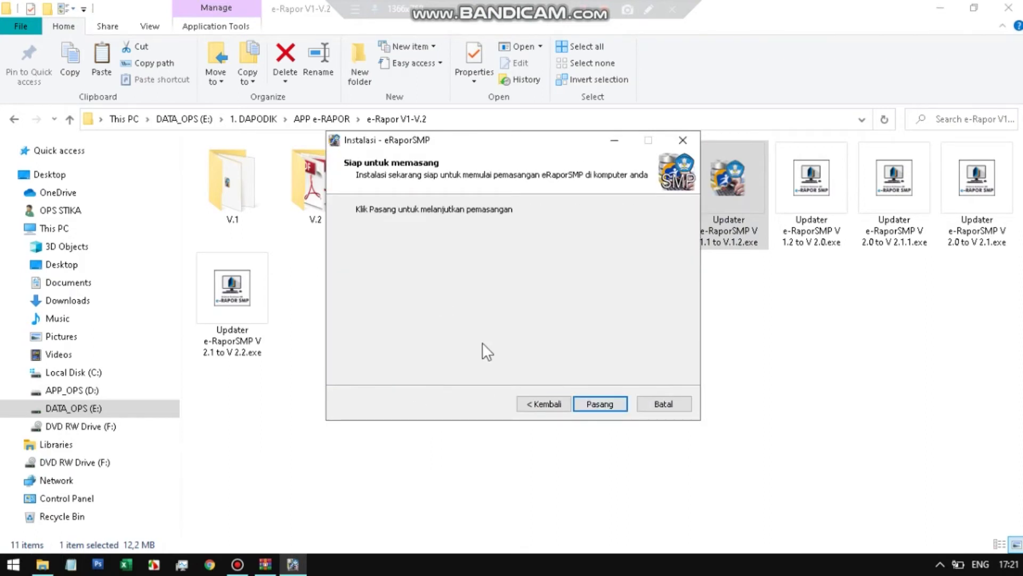
left_click(583, 402)
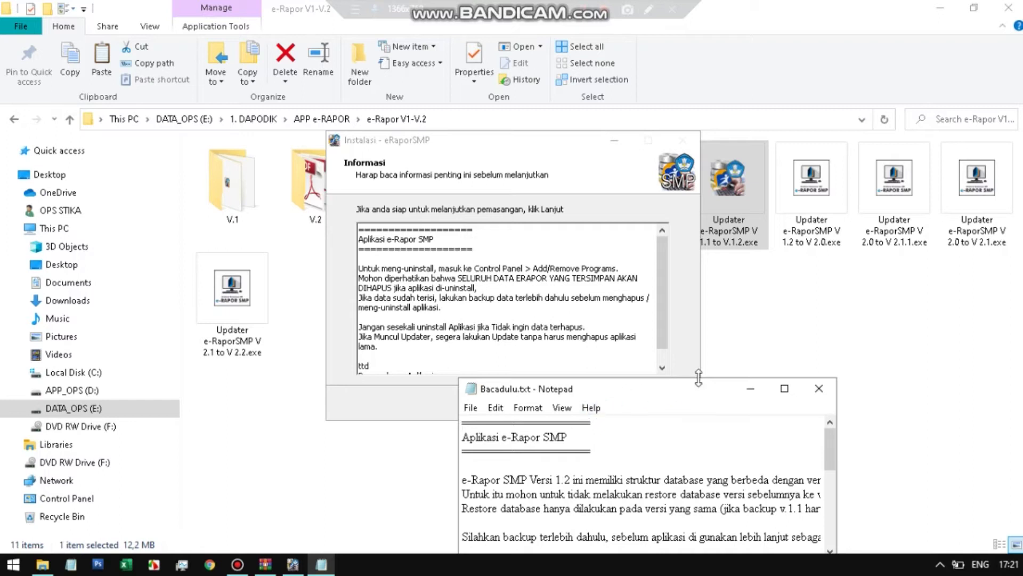
- Close the Bacadulu notes and finish with README, Sever1 and Sever2 unticked
left_click(819, 388)
left_click(599, 405)
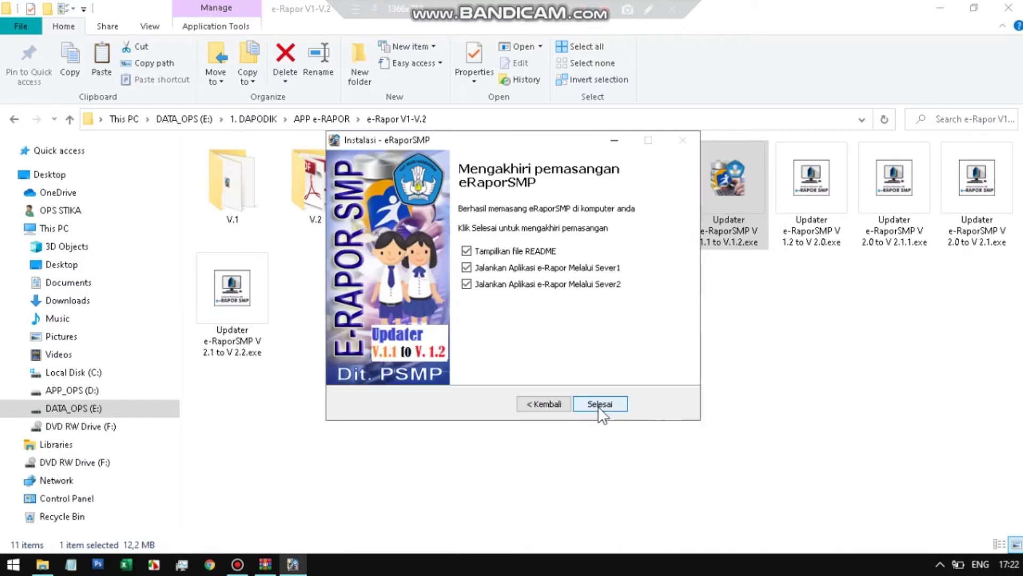
left_click(471, 251)
left_click(477, 267)
left_click(504, 284)
left_click(599, 402)
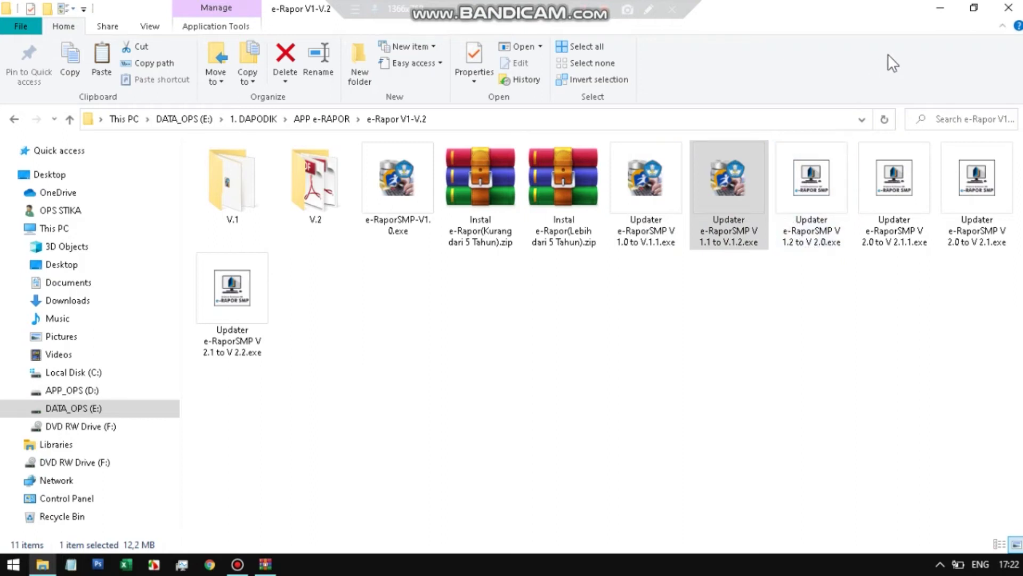
- Minimize Explorer and launch the eRaporSMP desktop shortcut, opening the localhost:2679 login page
left_click(938, 8)
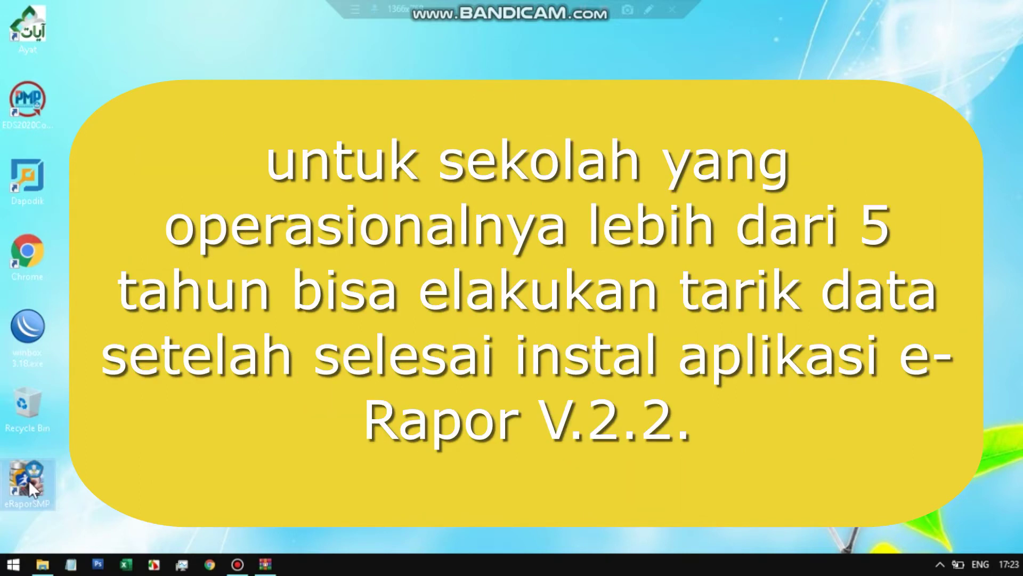
right_click(27, 480)
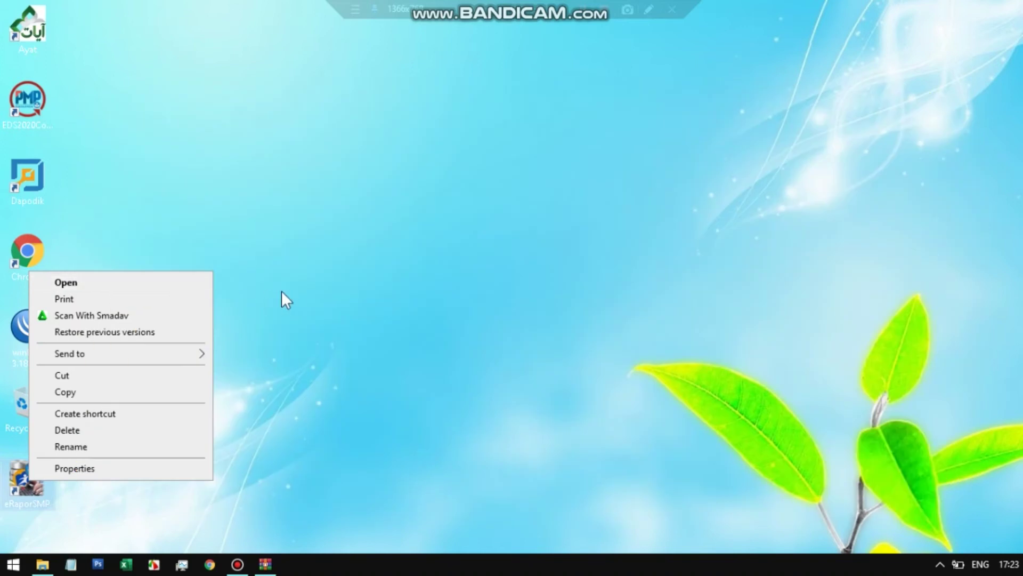
left_click(277, 292)
double_click(28, 479)
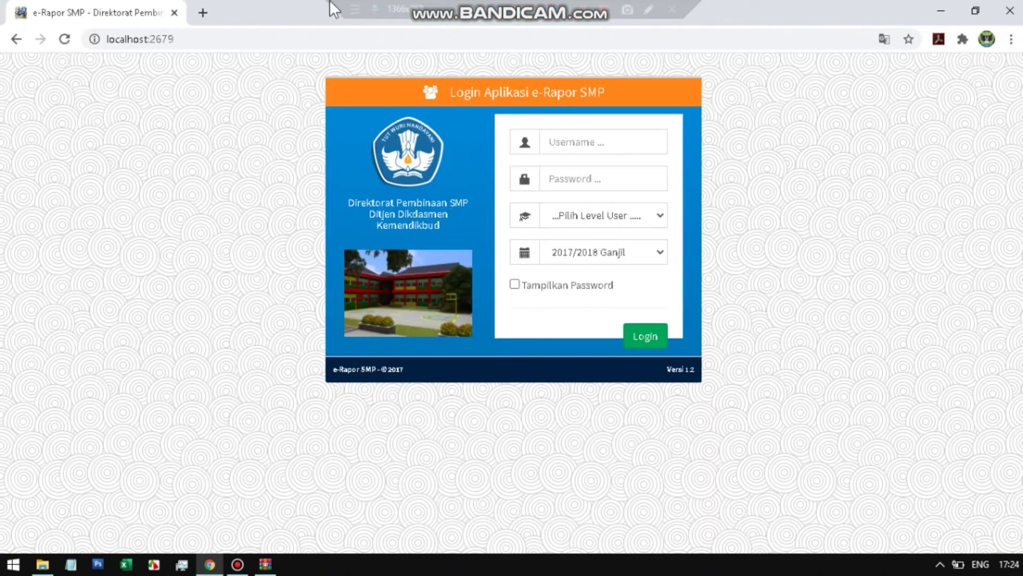
- Log in with the admin username and its password at Admin user level for 2017/2018 Ganjil
left_click(622, 141)
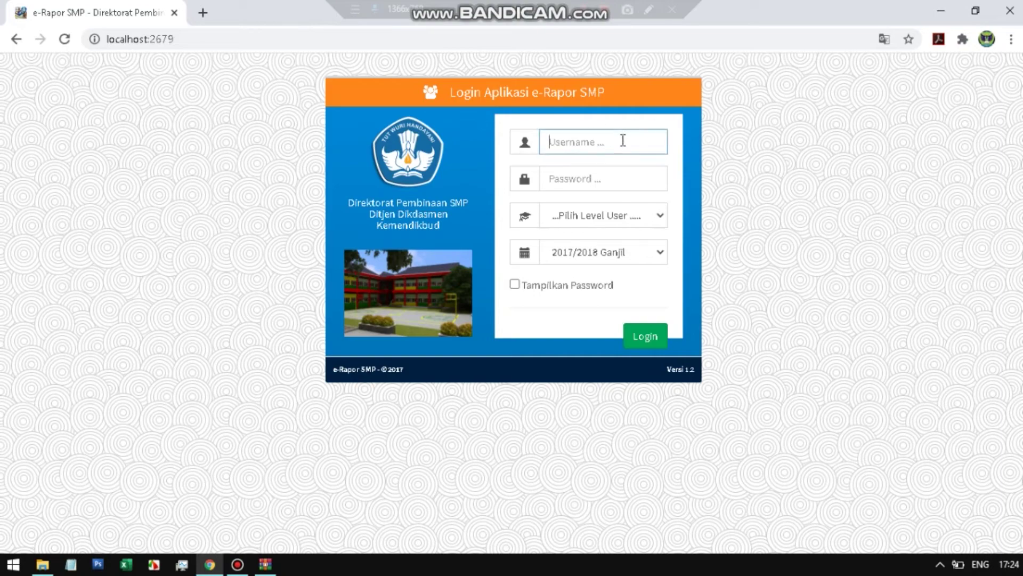
type("admin")
key("Tab")
type("*********")
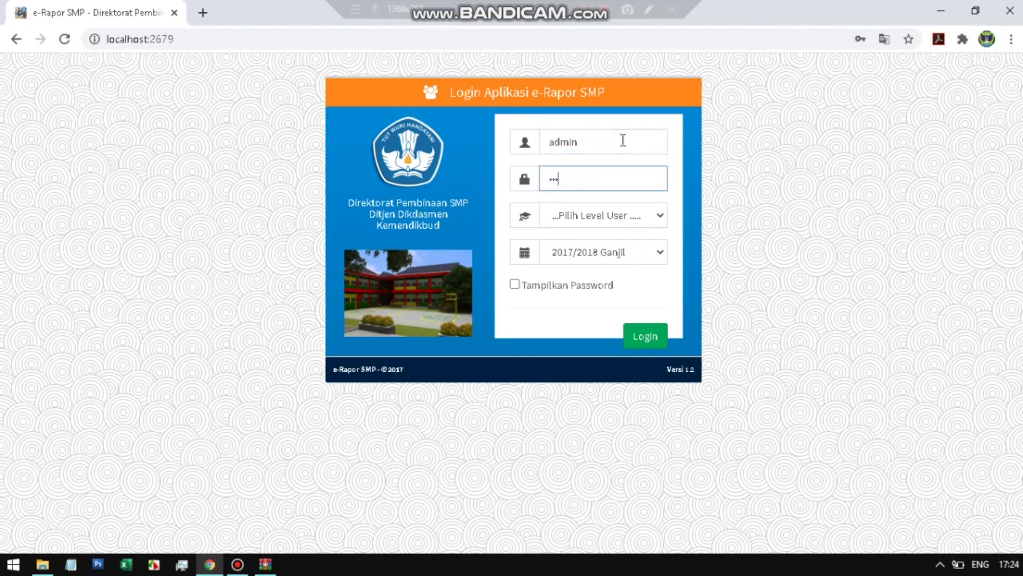
type("**")
left_click(516, 285)
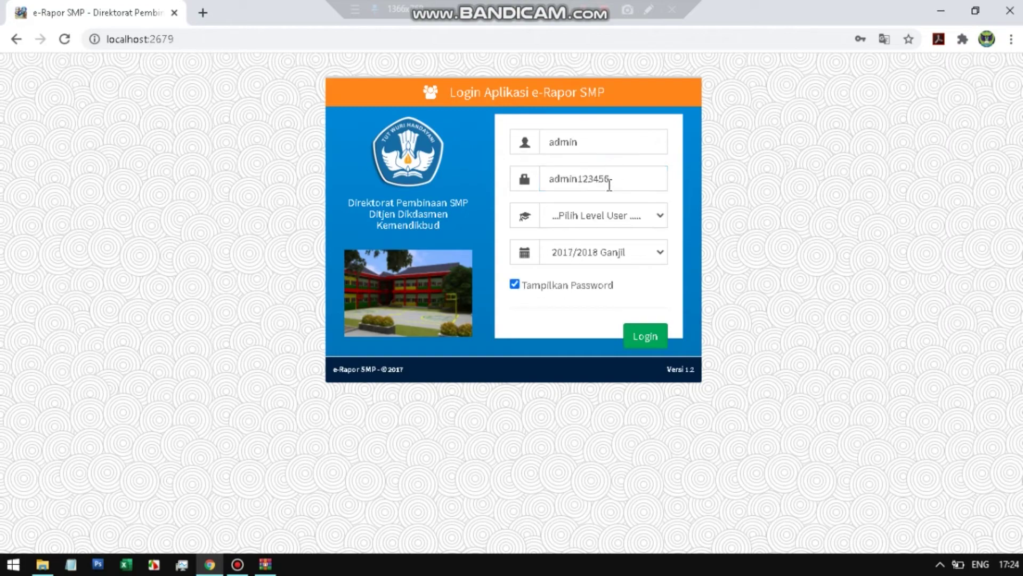
left_click(659, 213)
left_click(615, 264)
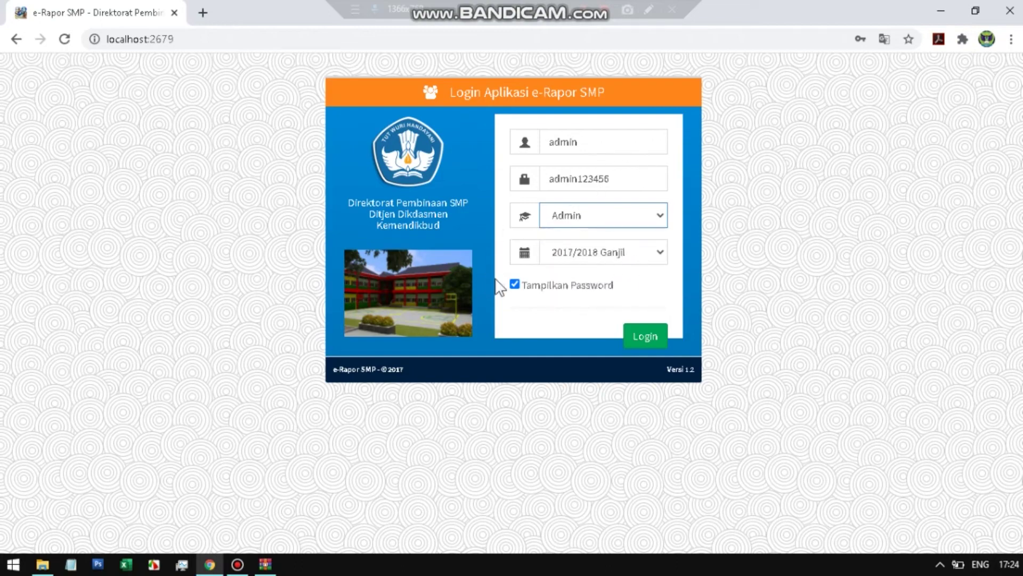
left_click(645, 337)
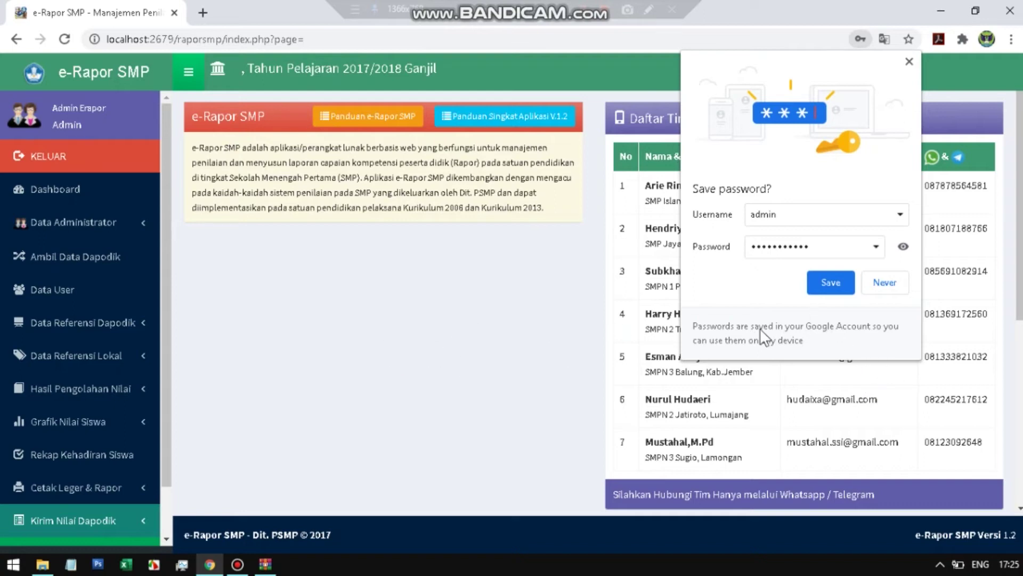
- Decline saving the password, then sync all Dapodik data from the Ambil Data Dapodik page
left_click(876, 285)
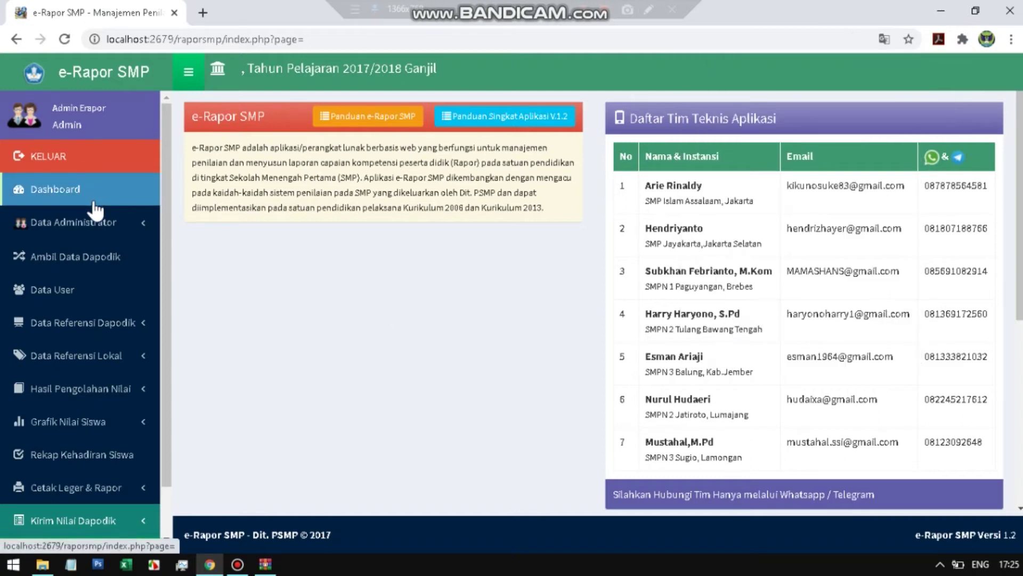
left_click(59, 259)
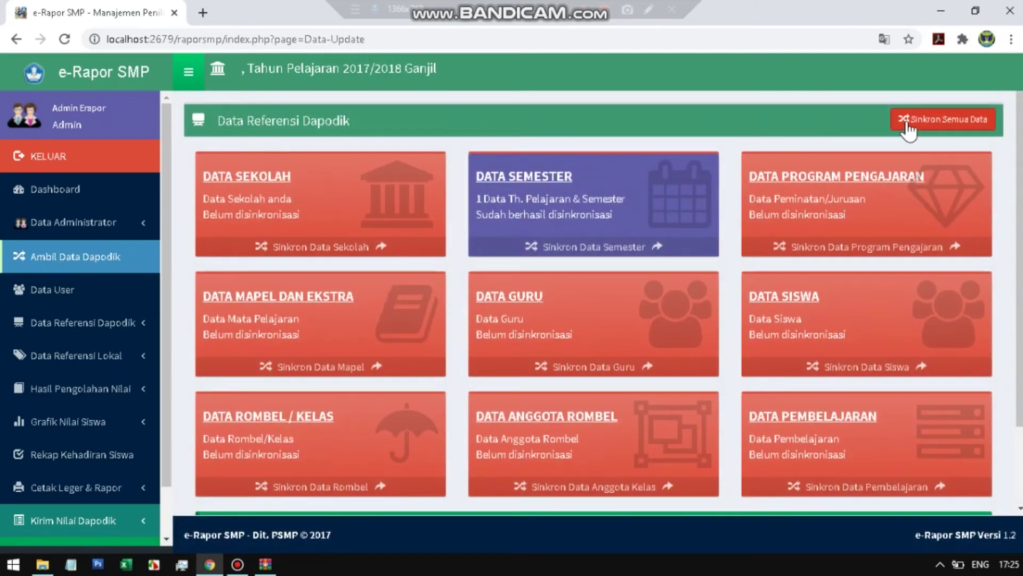
left_click(977, 128)
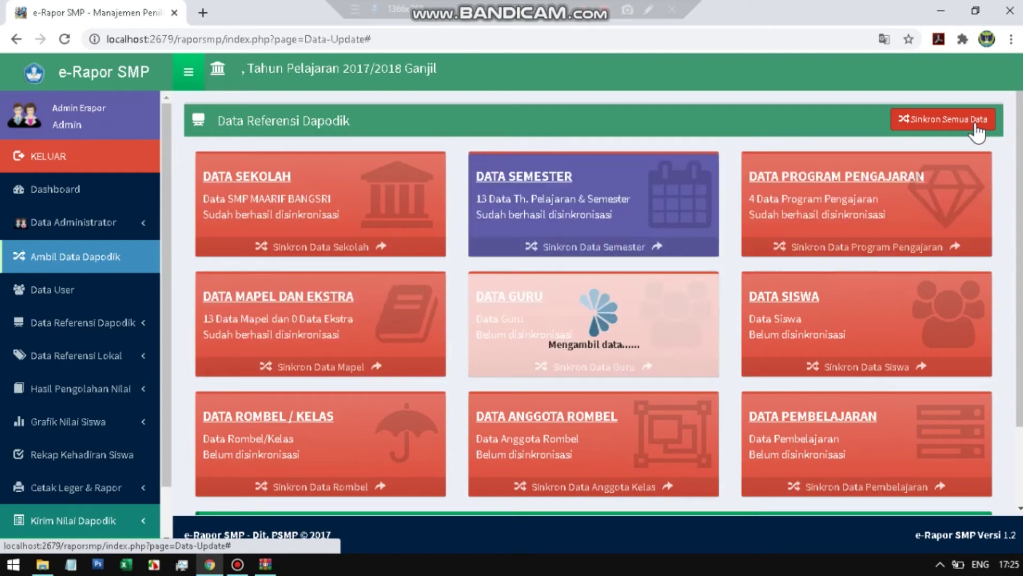
scroll(814, 396, "down", 1)
scroll(814, 395, "up", 1)
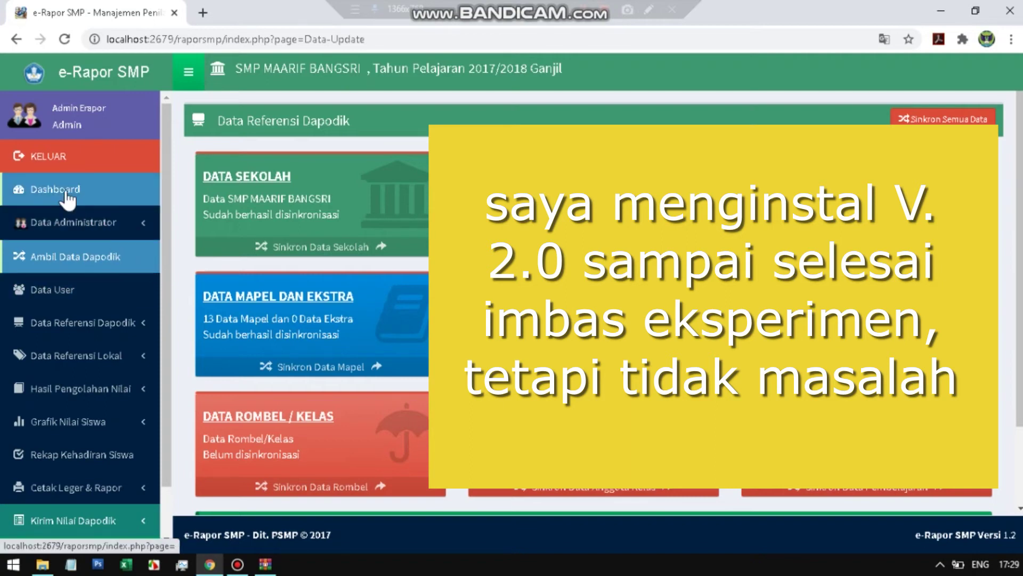
- Review the school info on the Dashboard, then log out with KELUAR
left_click(65, 194)
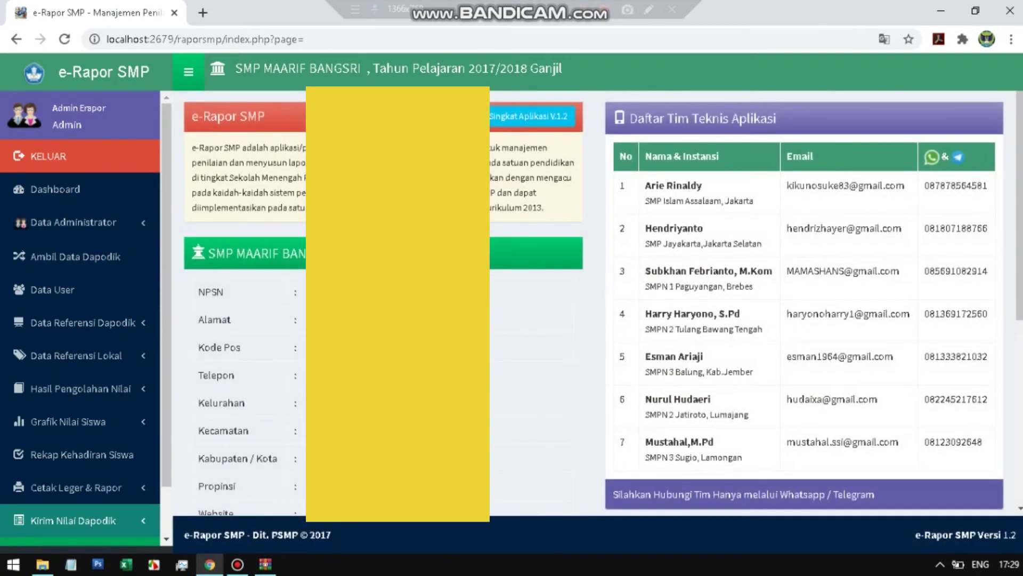
scroll(592, 299, "down", 1)
scroll(592, 298, "down", 2)
scroll(592, 299, "up", 3)
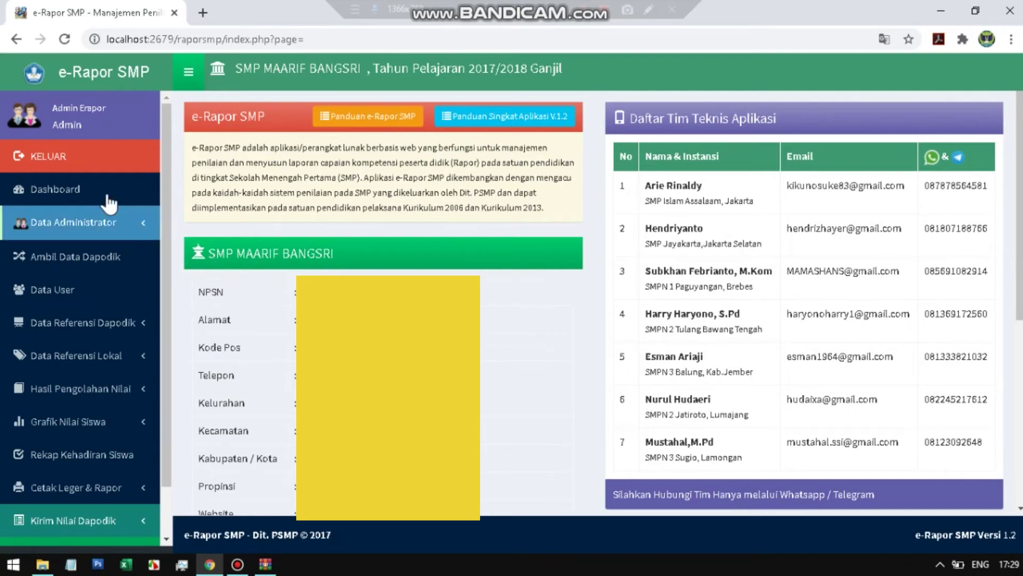
left_click(73, 159)
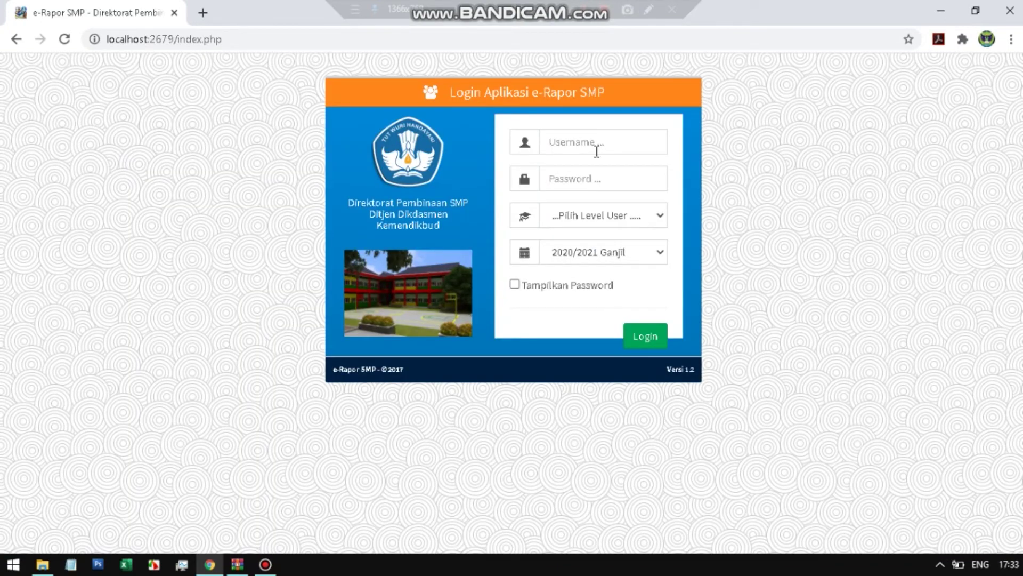
- Close Chrome and restore the e-Rapor V1-V.2 updater folder in File Explorer
left_click(1015, 14)
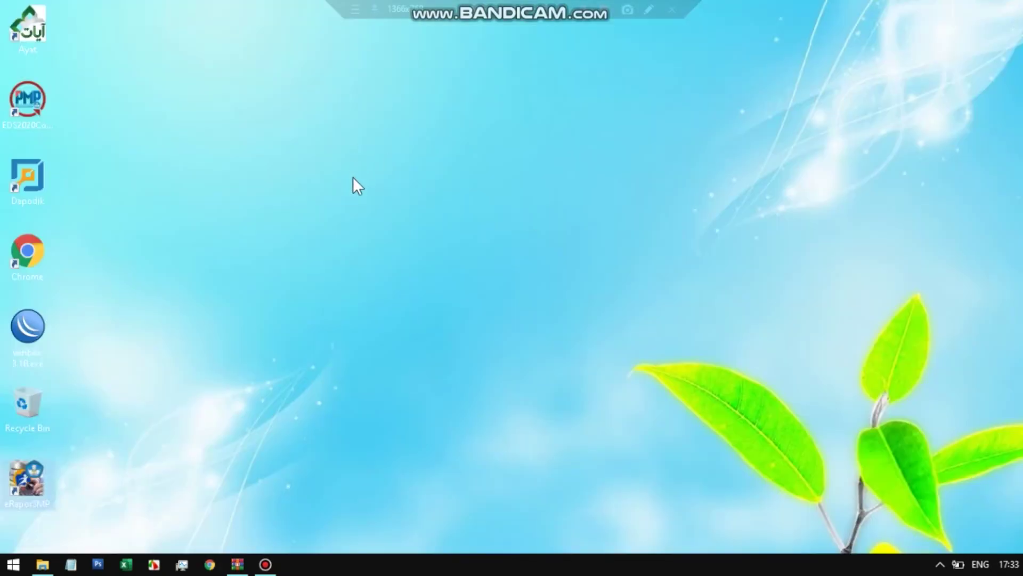
left_click(42, 564)
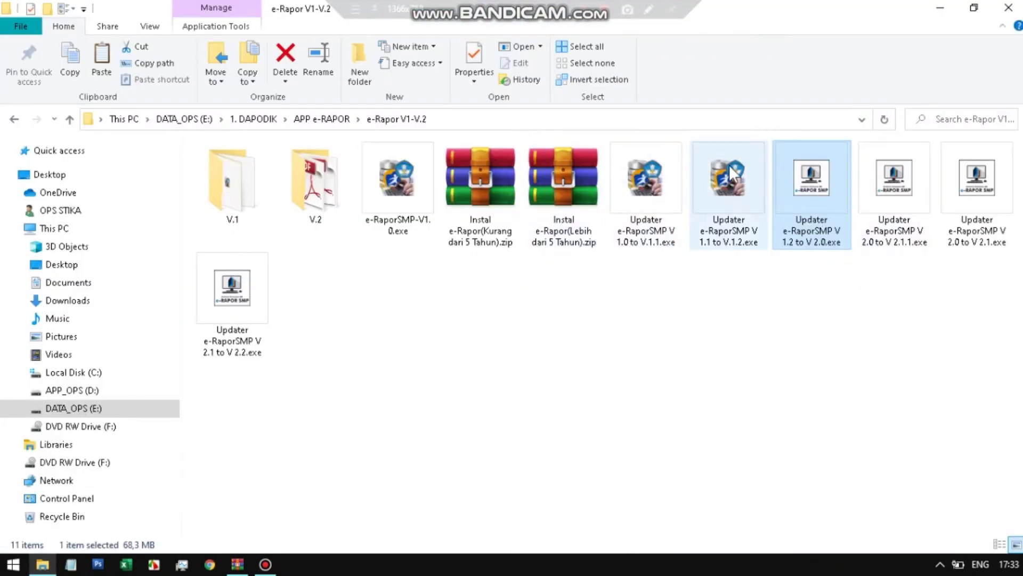
- Run the V 1.2 to V 2.0 updater as administrator, accept the licence and install
right_click(821, 184)
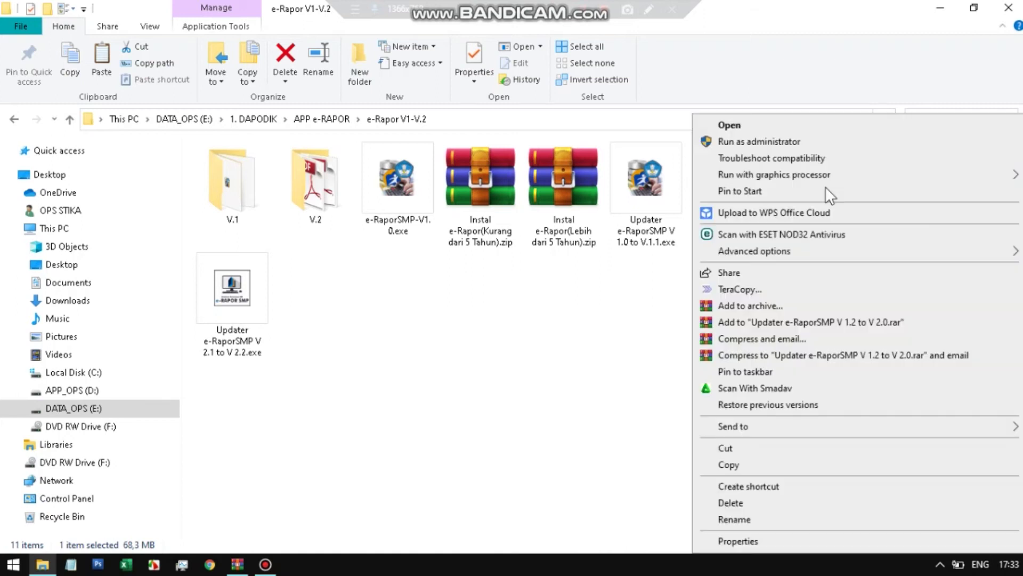
left_click(794, 146)
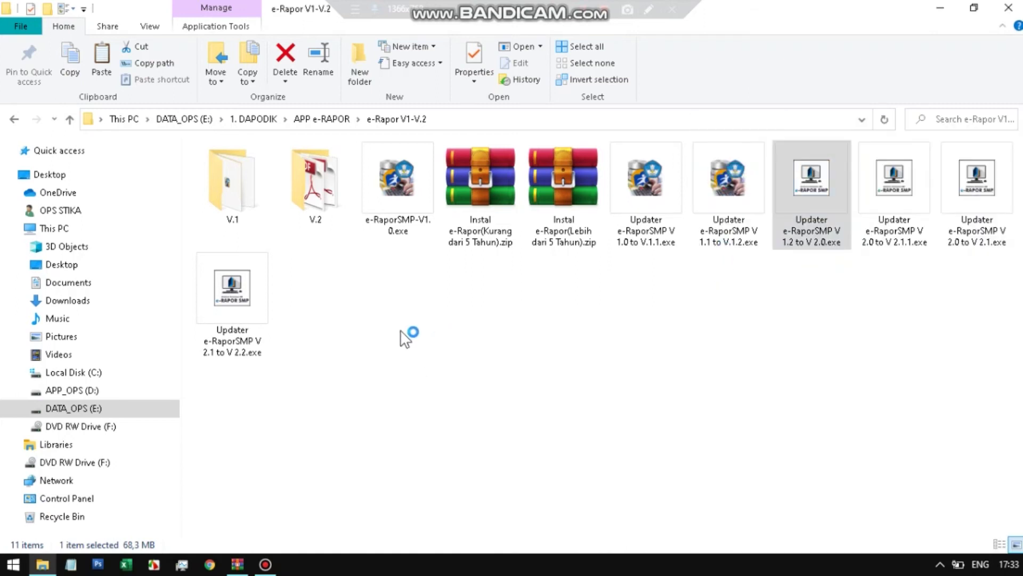
left_click(608, 406)
left_click(392, 359)
left_click(610, 397)
left_click(615, 410)
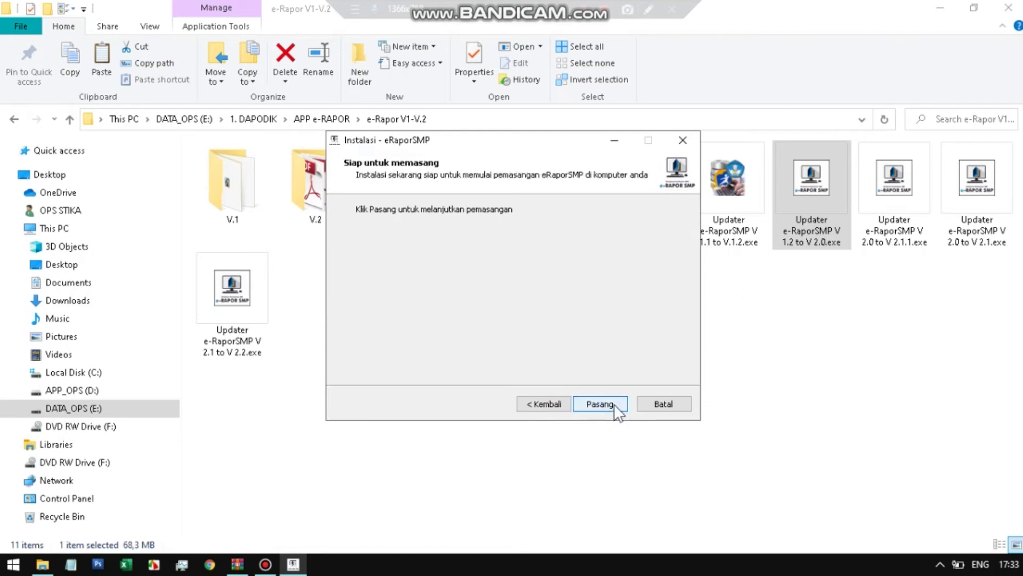
left_click(614, 412)
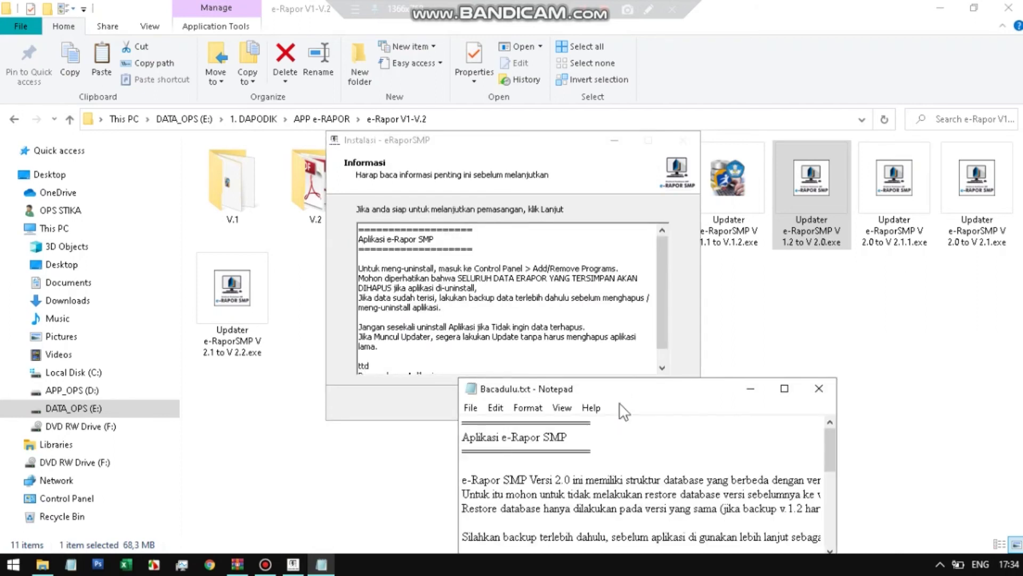
- Close the readme, untick the README and launch options, and finish the setup
left_click(819, 389)
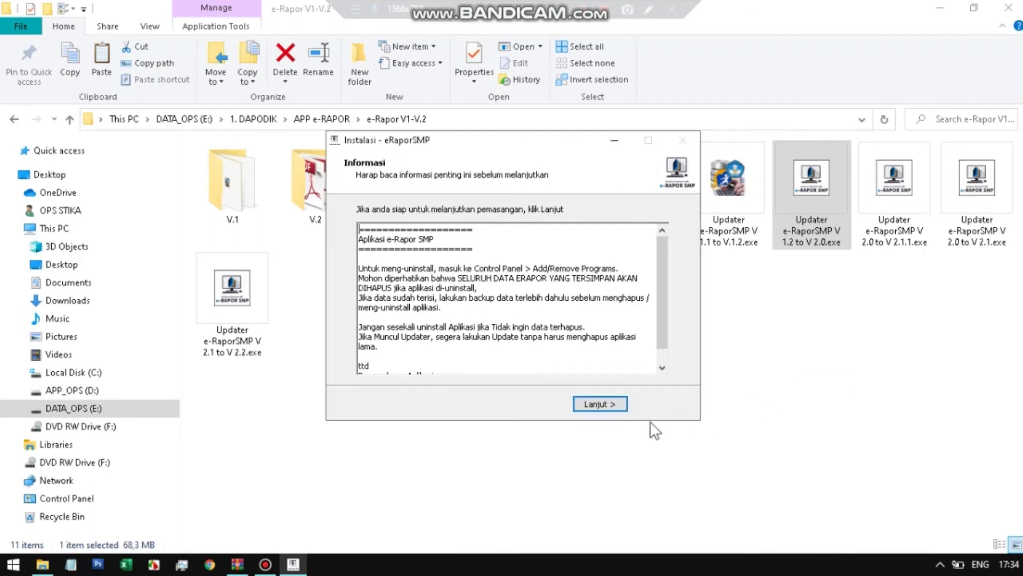
left_click(621, 405)
left_click(489, 271)
left_click(486, 286)
left_click(610, 403)
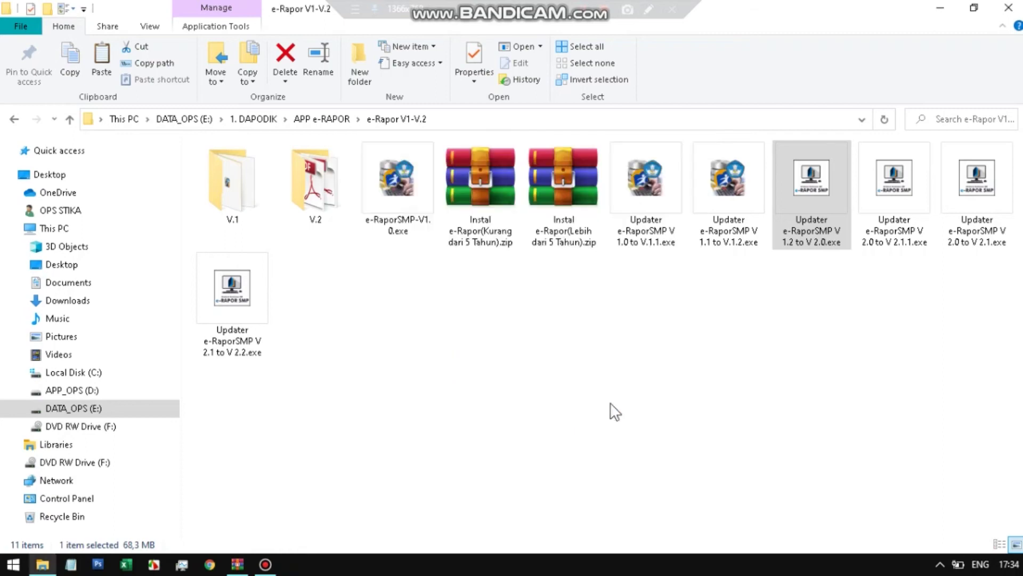
- Run the V 2.0 to V 2.1 updater as administrator and install it, accepting the licence
left_click(821, 195)
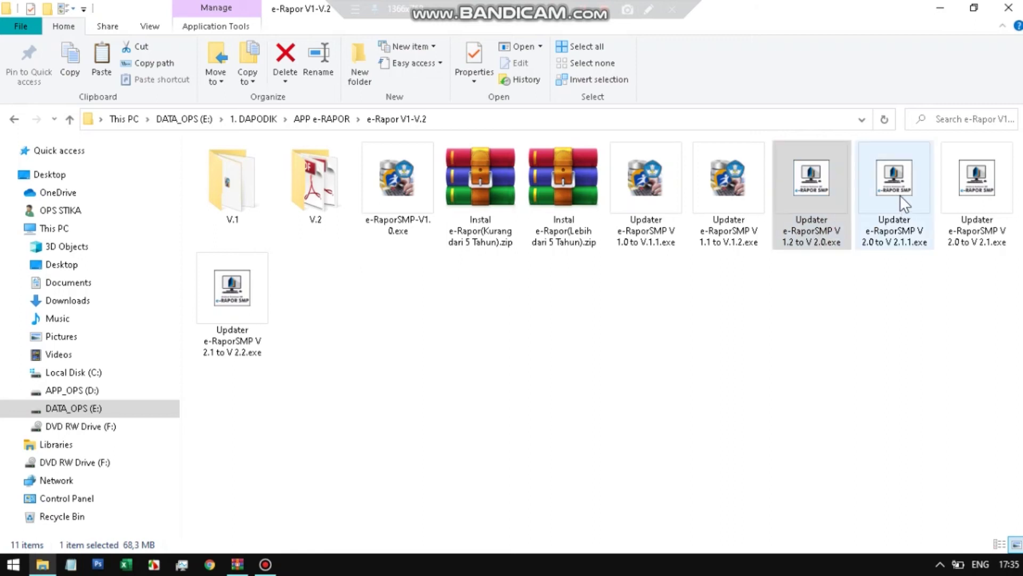
left_click(991, 233)
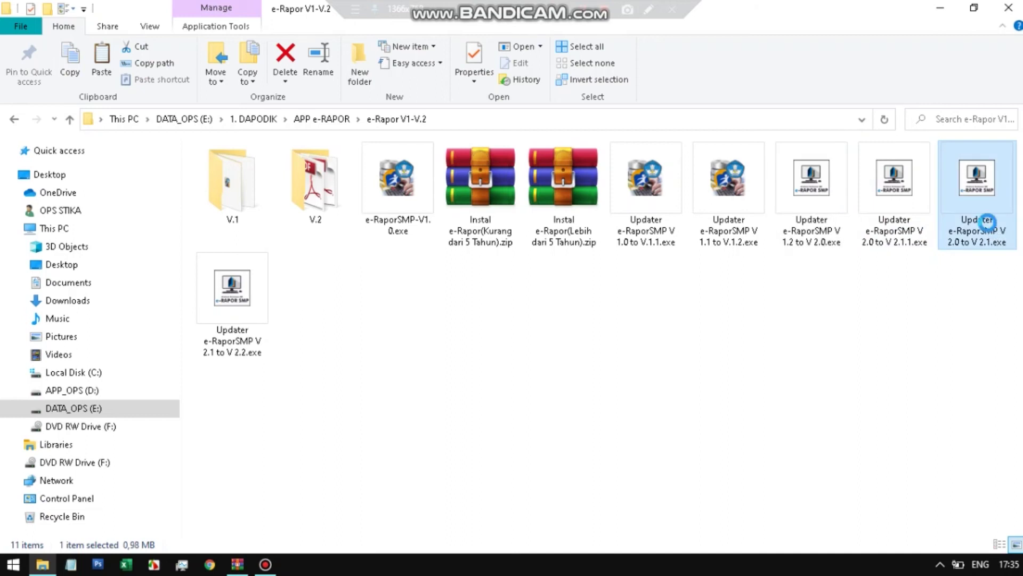
right_click(968, 224)
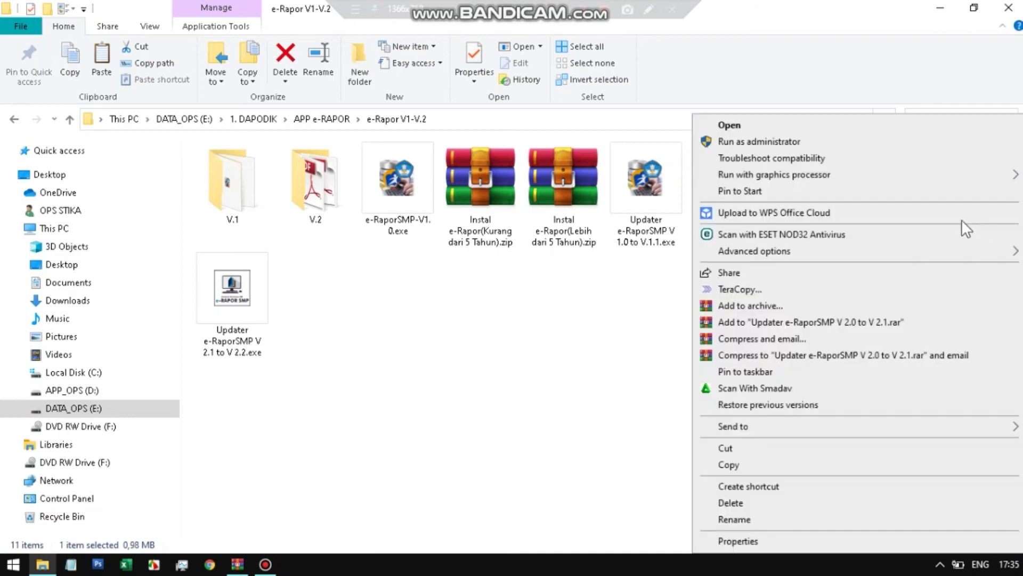
left_click(820, 143)
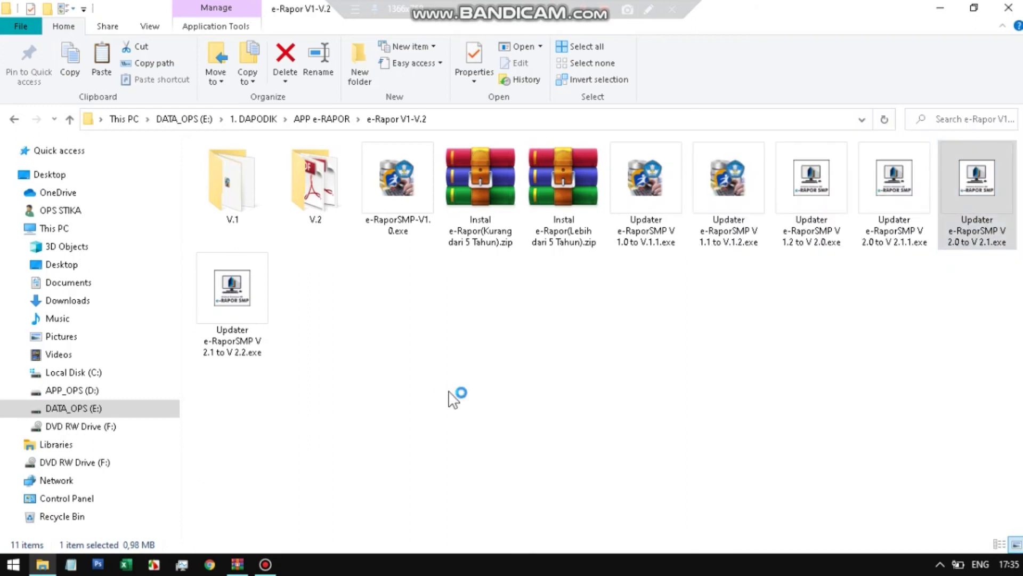
left_click(617, 403)
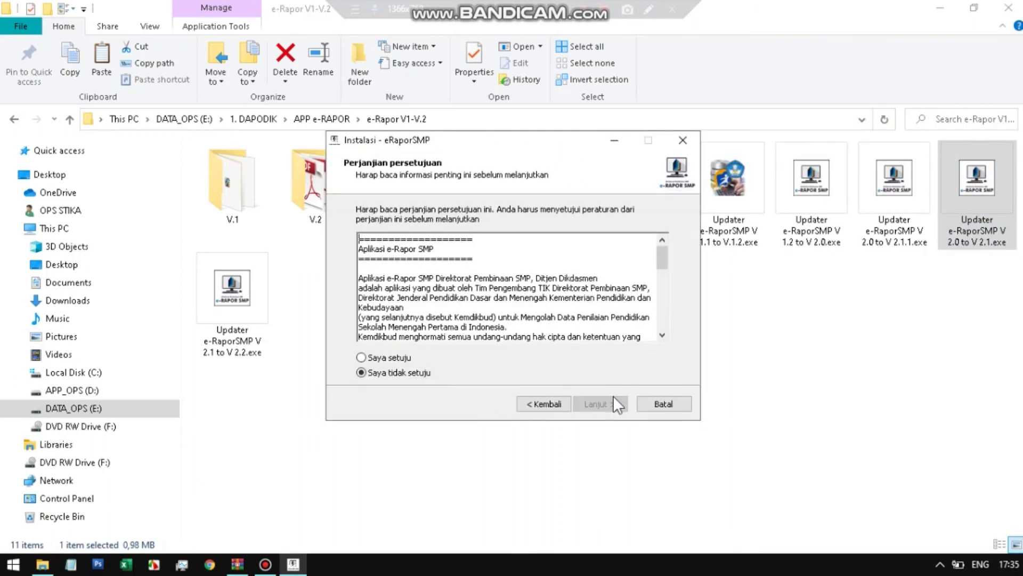
left_click(406, 360)
left_click(600, 403)
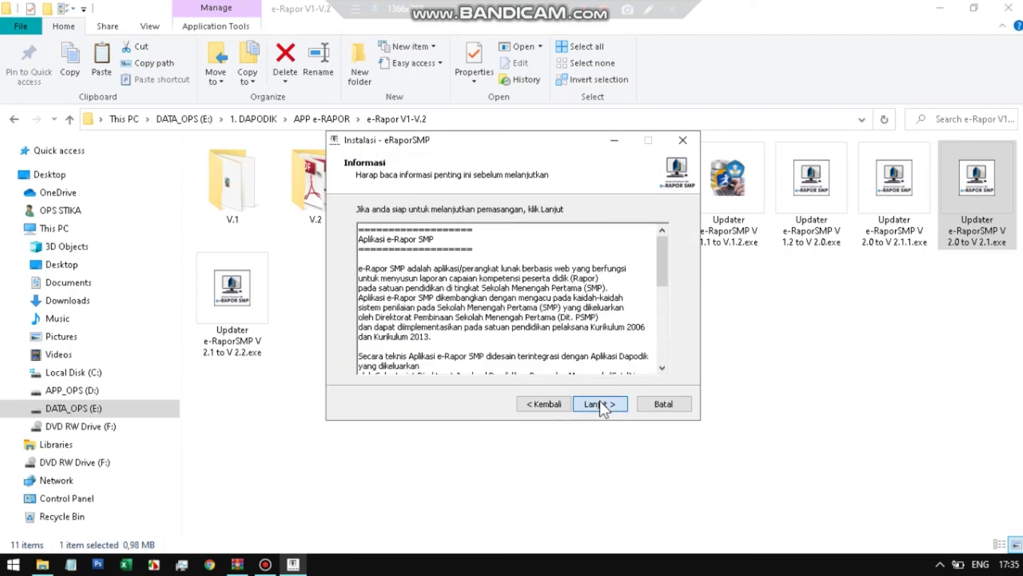
left_click(600, 402)
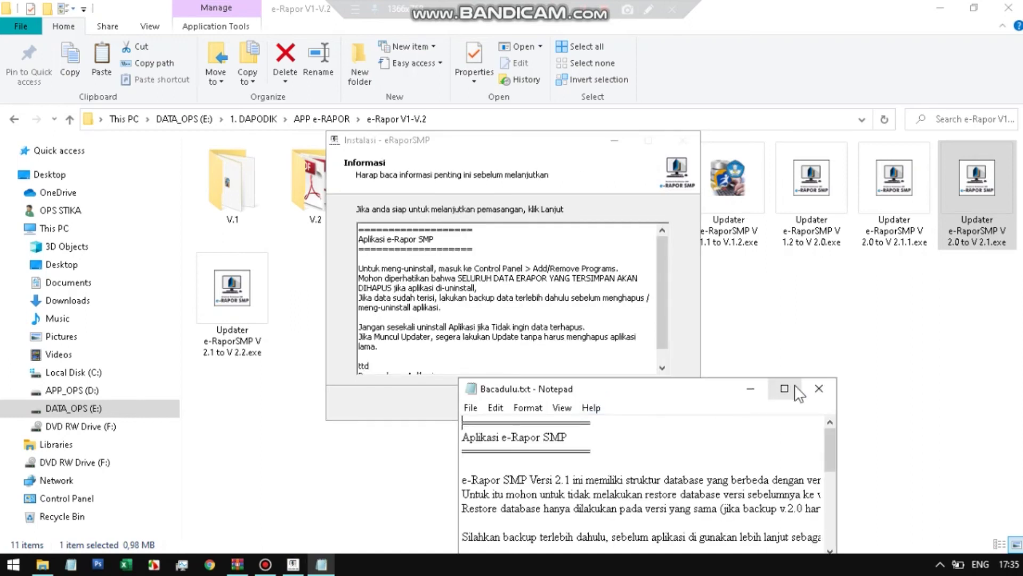
- Close the readme, untick the README and launch options, and finish the setup
left_click(809, 392)
left_click(614, 403)
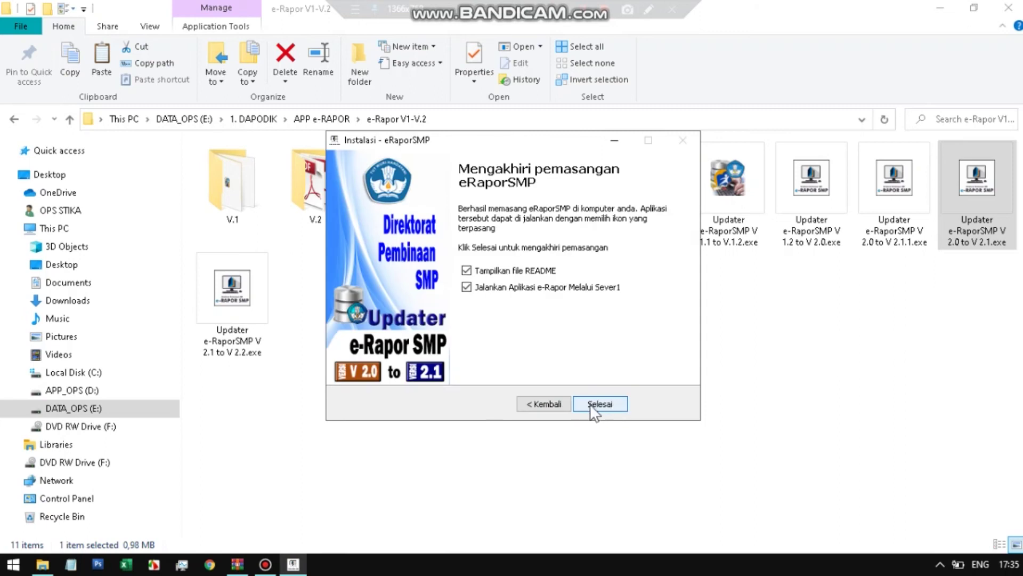
left_click(499, 270)
left_click(500, 288)
left_click(601, 404)
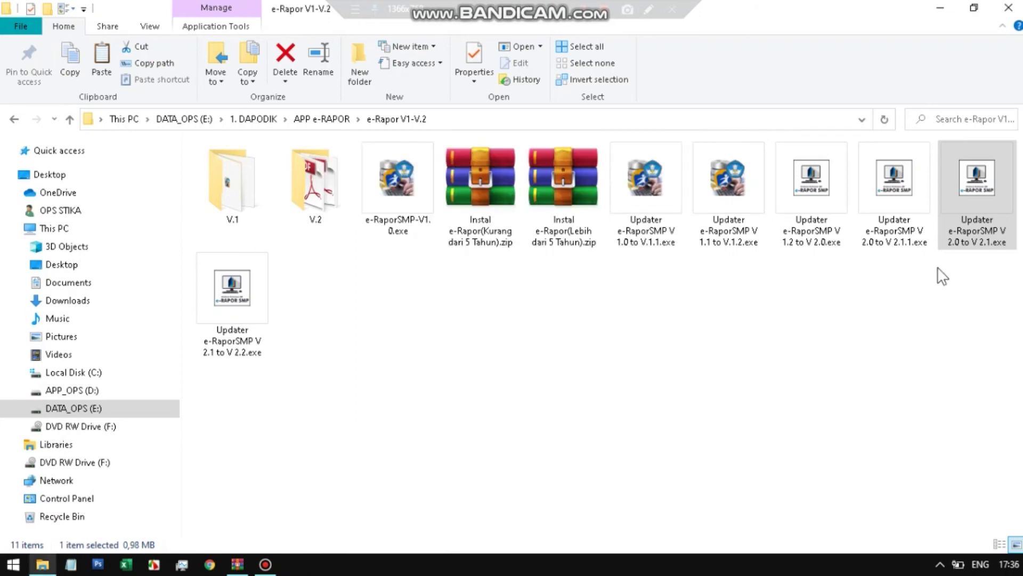
- Run the V 2.0 to V 2.1.1 updater as administrator and install it, accepting the licence
left_click(888, 191)
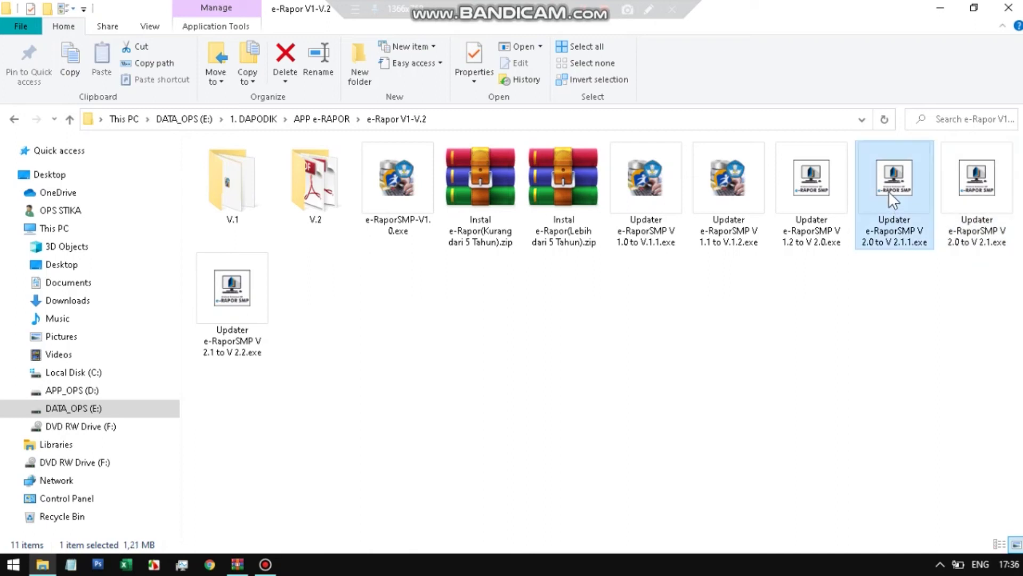
right_click(888, 190)
left_click(839, 146)
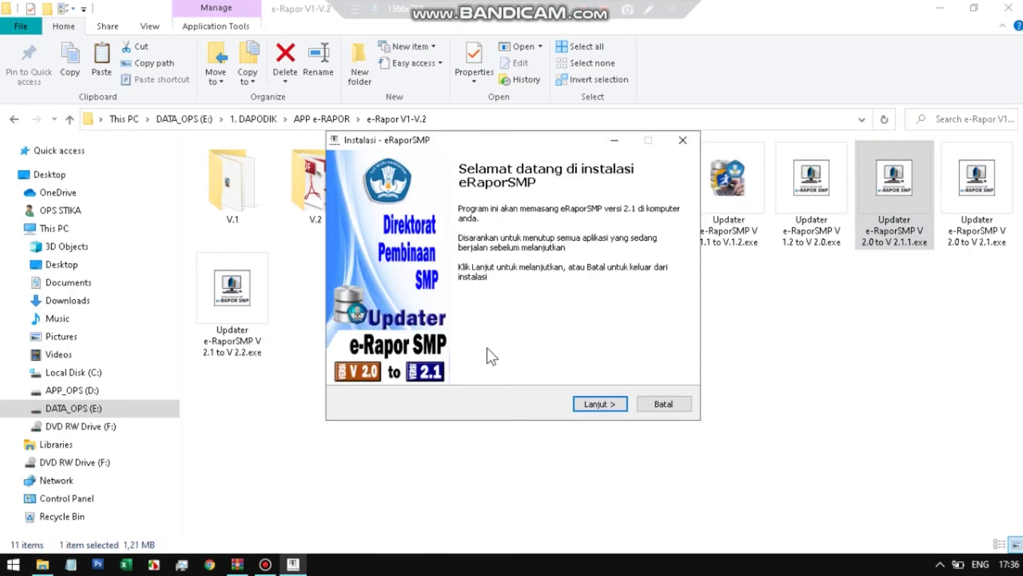
left_click(606, 399)
left_click(361, 357)
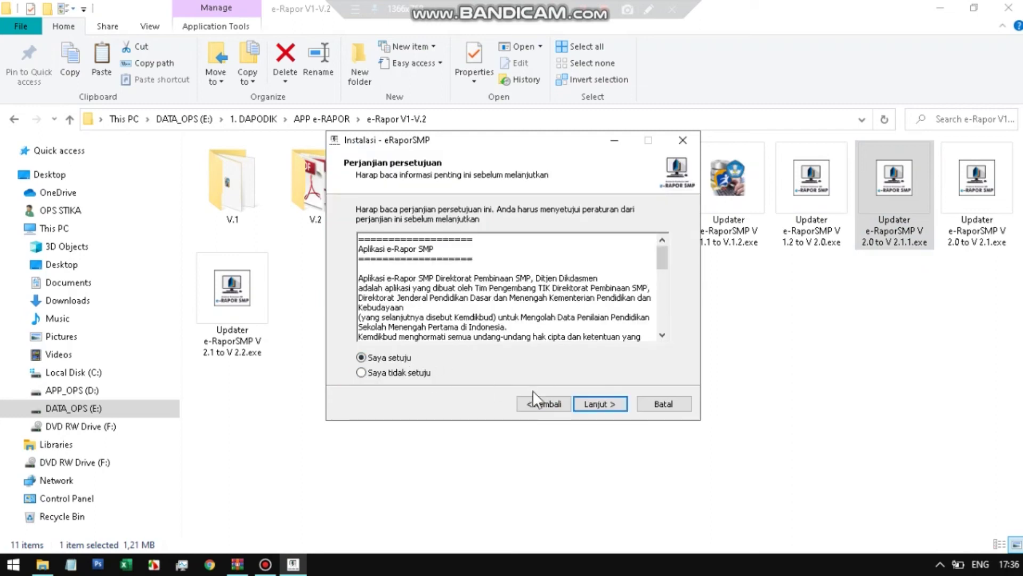
left_click(591, 399)
left_click(595, 404)
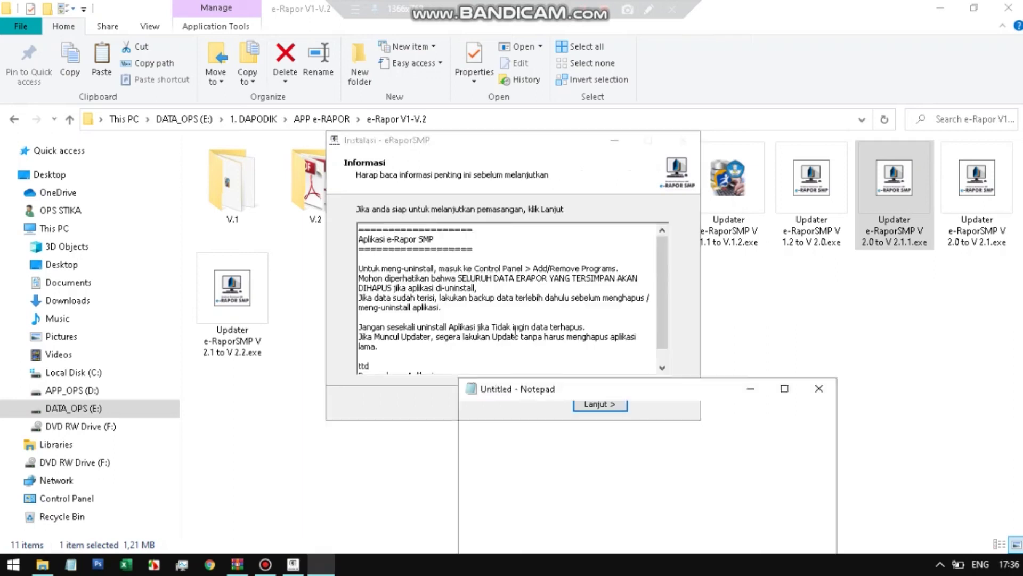
- Close the readme, untick the launch and README options, and finish the 2.1.1 setup
left_click(819, 392)
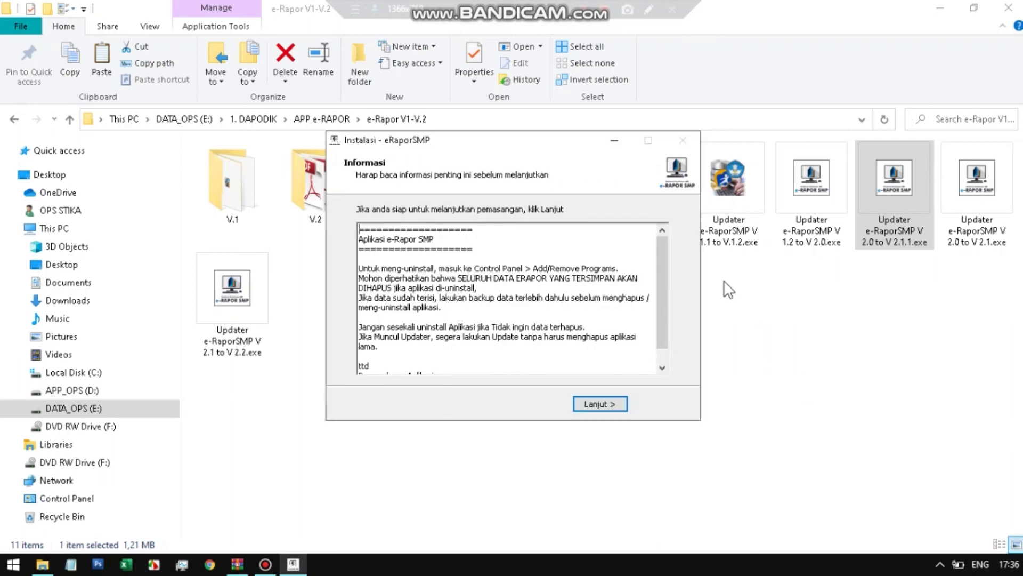
left_click(599, 404)
left_click(467, 287)
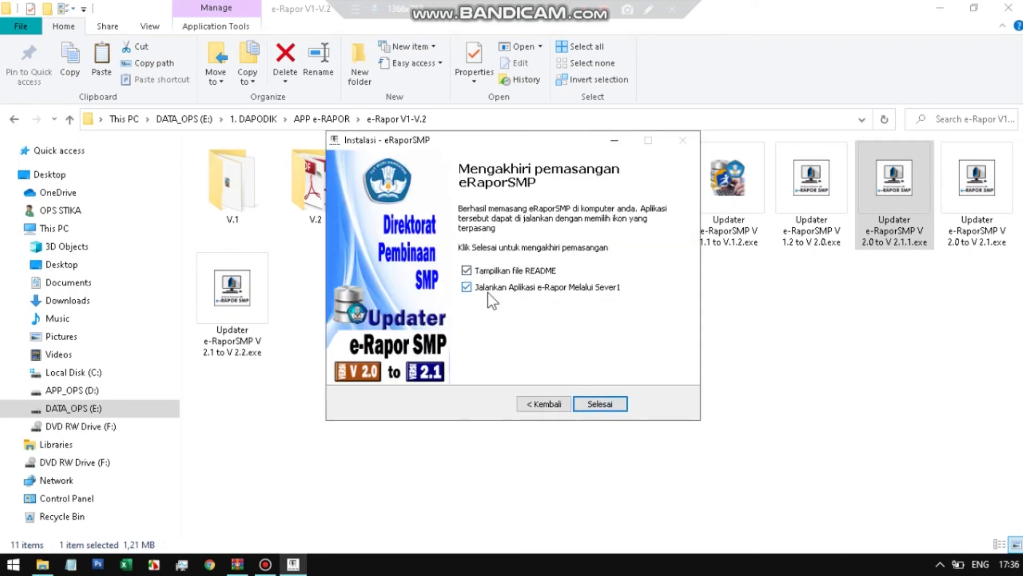
left_click(467, 270)
left_click(594, 398)
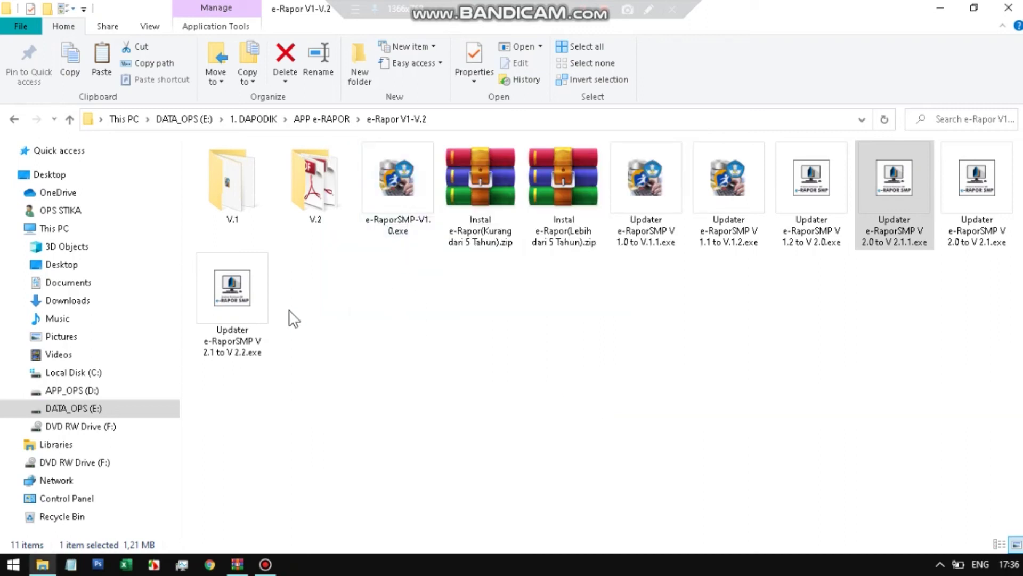
left_click(237, 299)
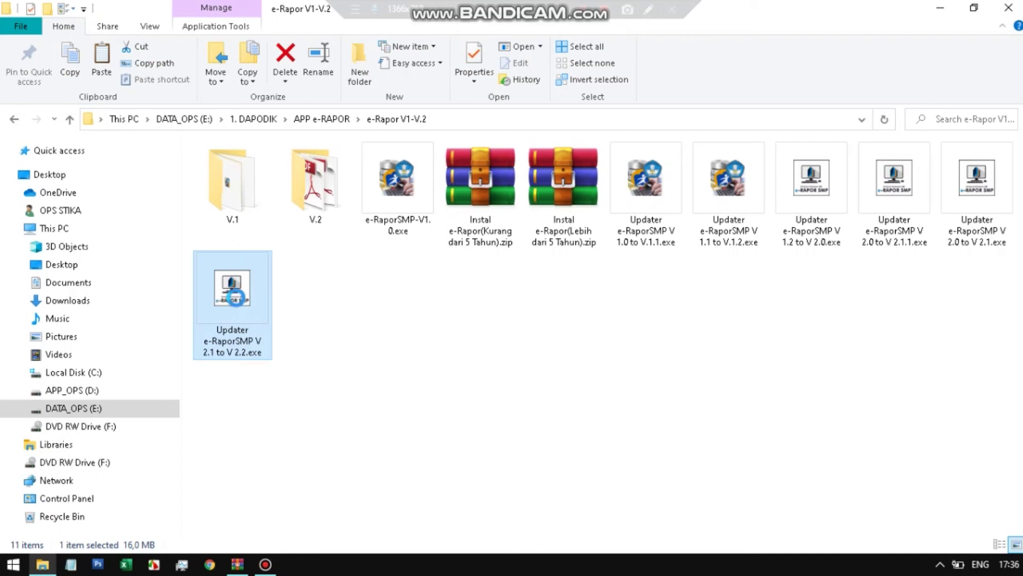
- Run the V 2.1 to V 2.2 updater as administrator and install it, accepting the licence
right_click(223, 325)
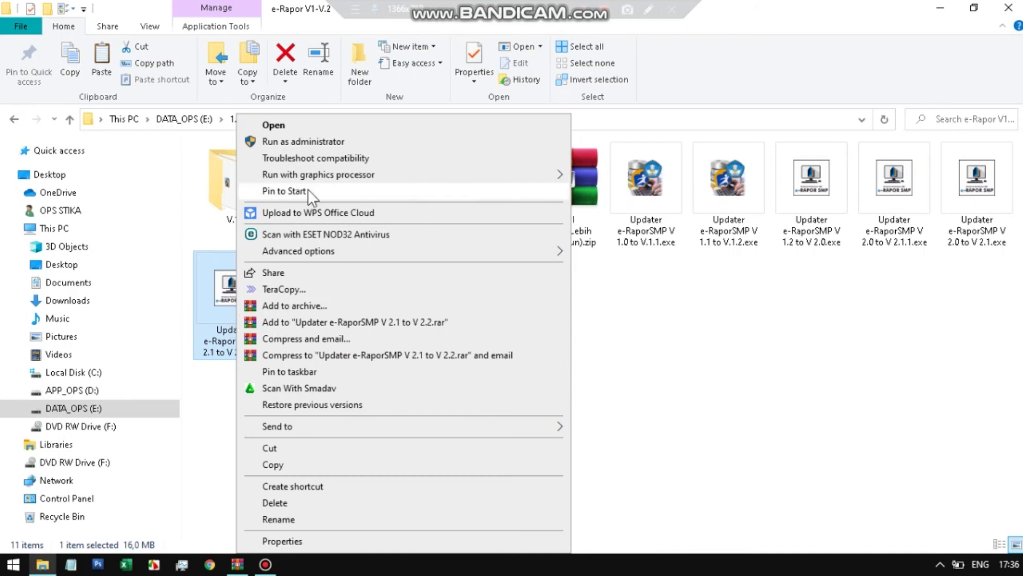
left_click(321, 142)
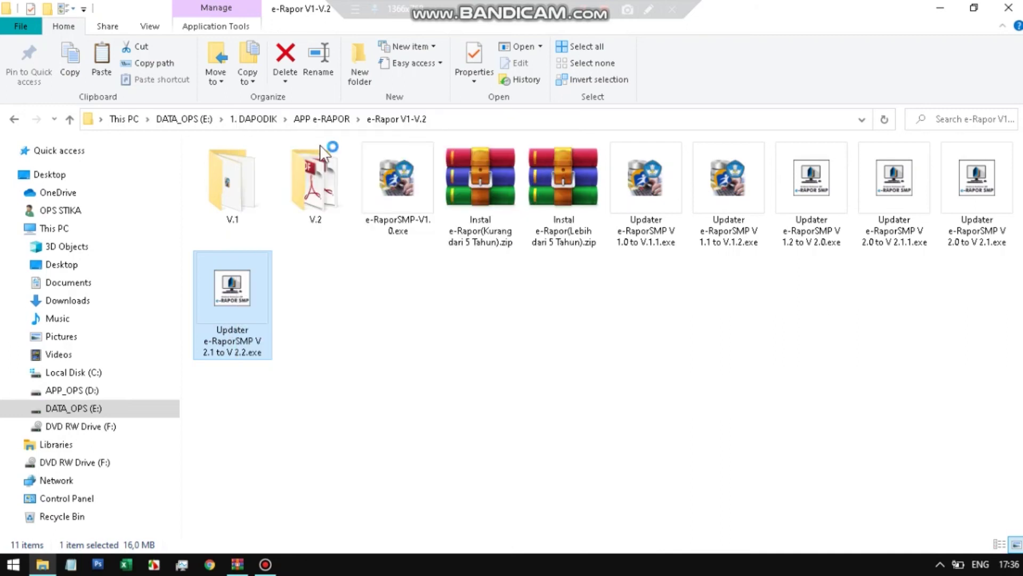
left_click(591, 404)
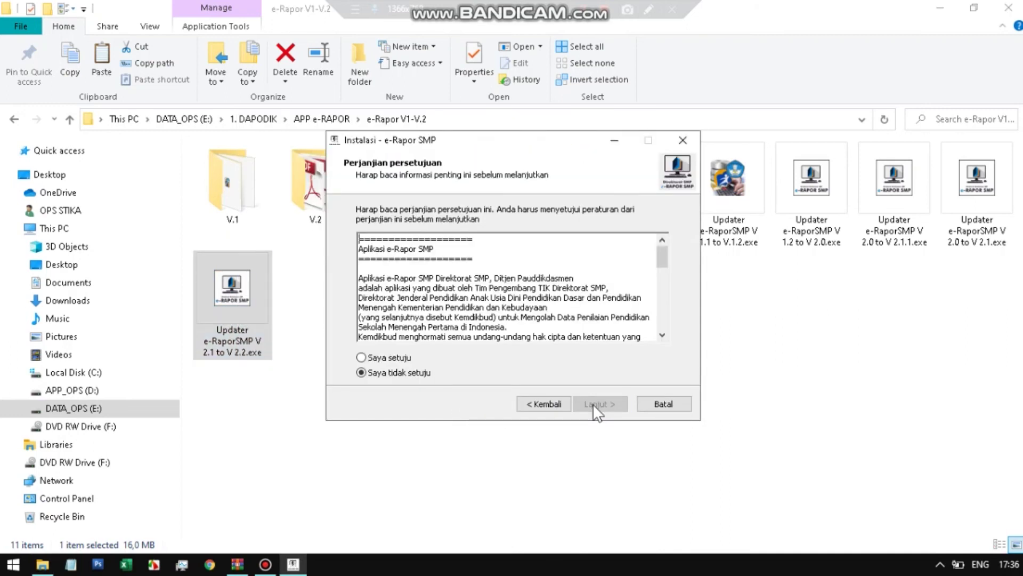
left_click(394, 358)
left_click(602, 401)
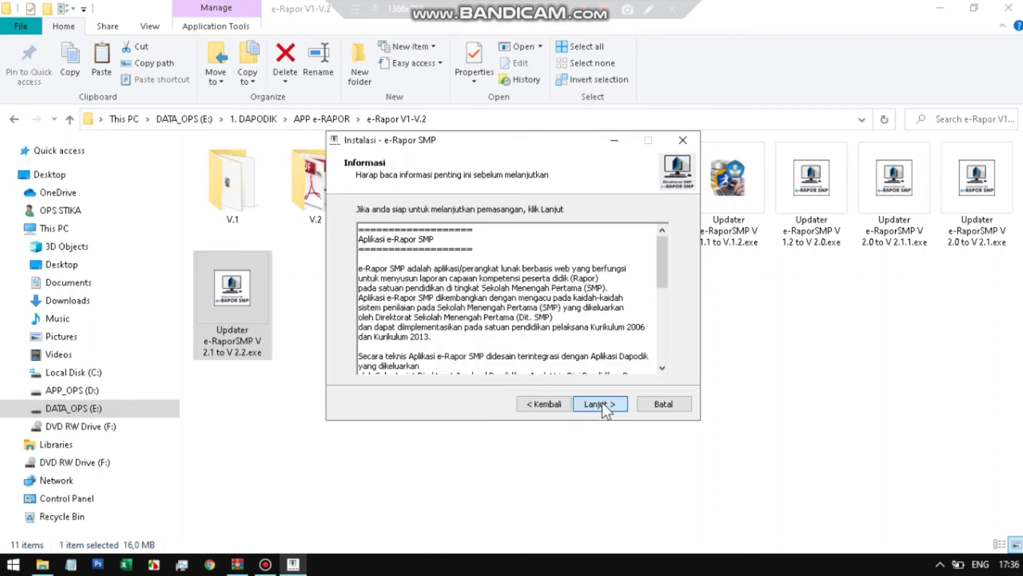
left_click(603, 402)
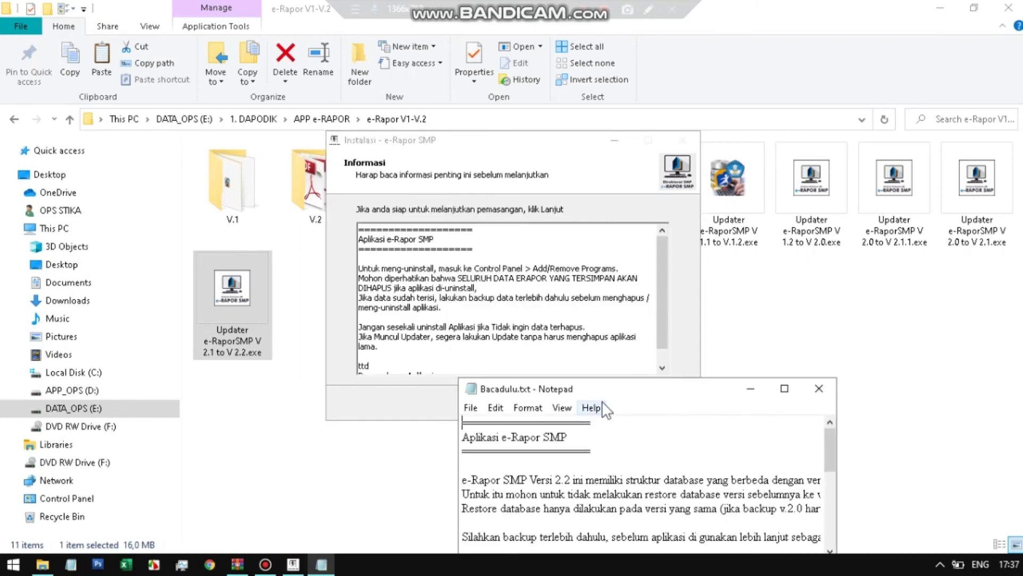
- Close the readme, untick README, finish the setup and minimize File Explorer
left_click(819, 388)
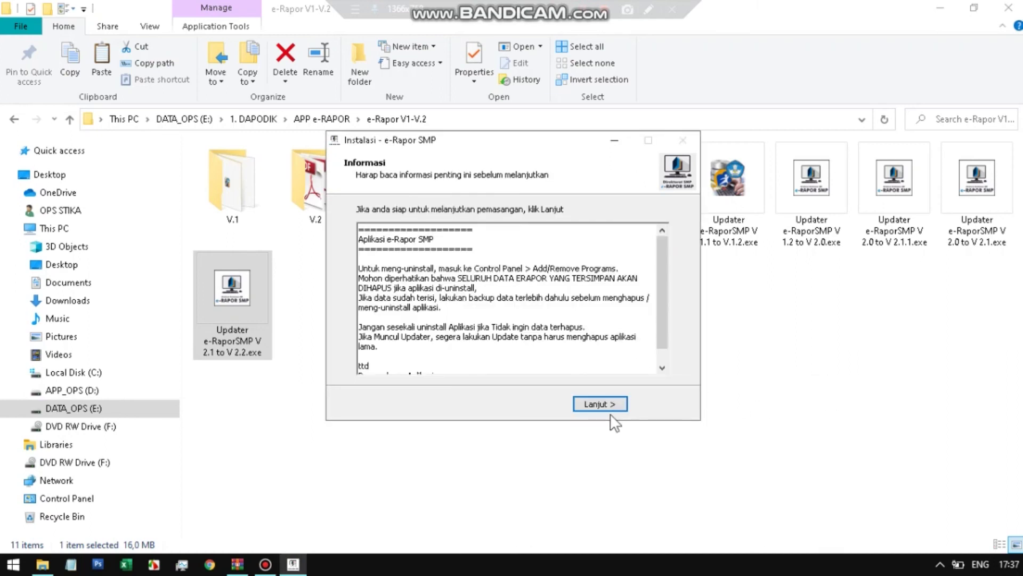
left_click(606, 401)
left_click(521, 273)
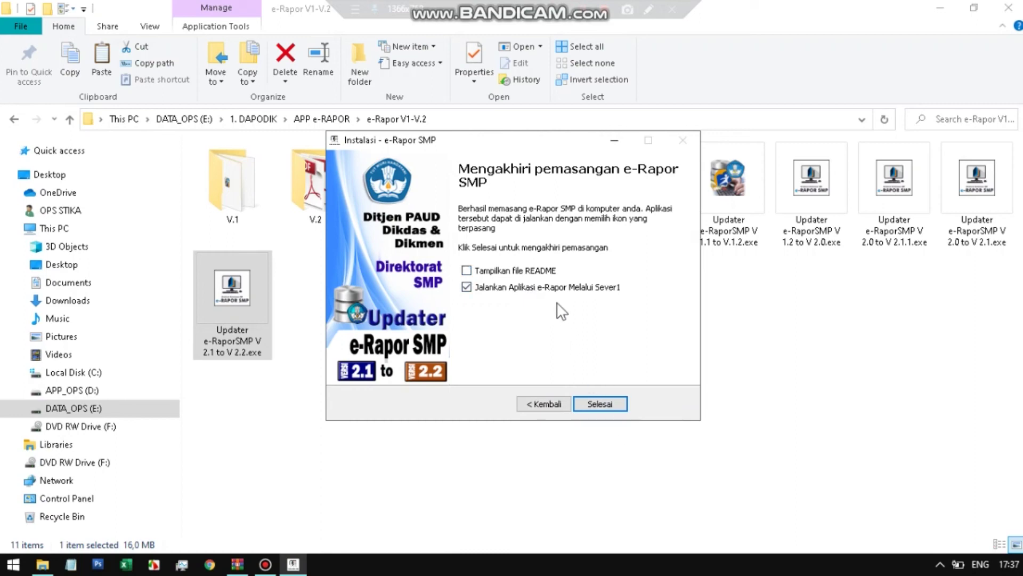
left_click(596, 404)
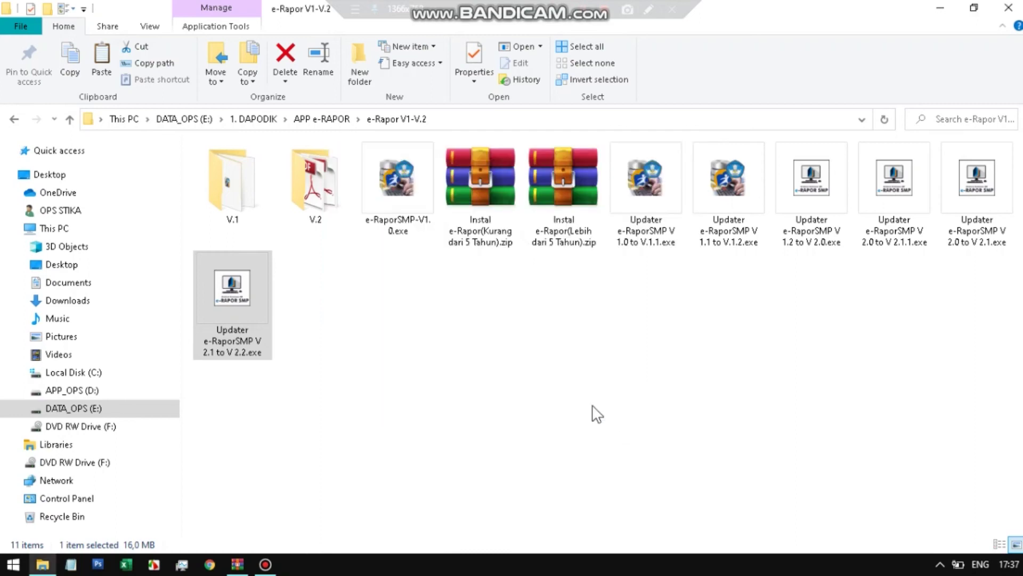
left_click(940, 7)
- Launch eRaporSMP from the desktop and enter the admin username and password
double_click(24, 477)
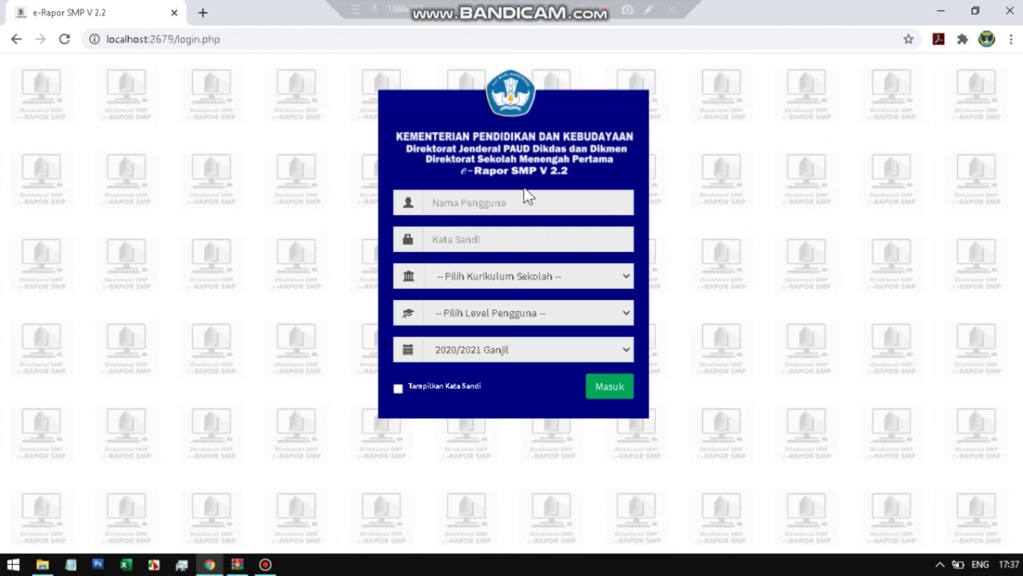
left_click(543, 207)
type("adn")
key("BackSpace")
type("min")
key("Tab")
type("admin123")
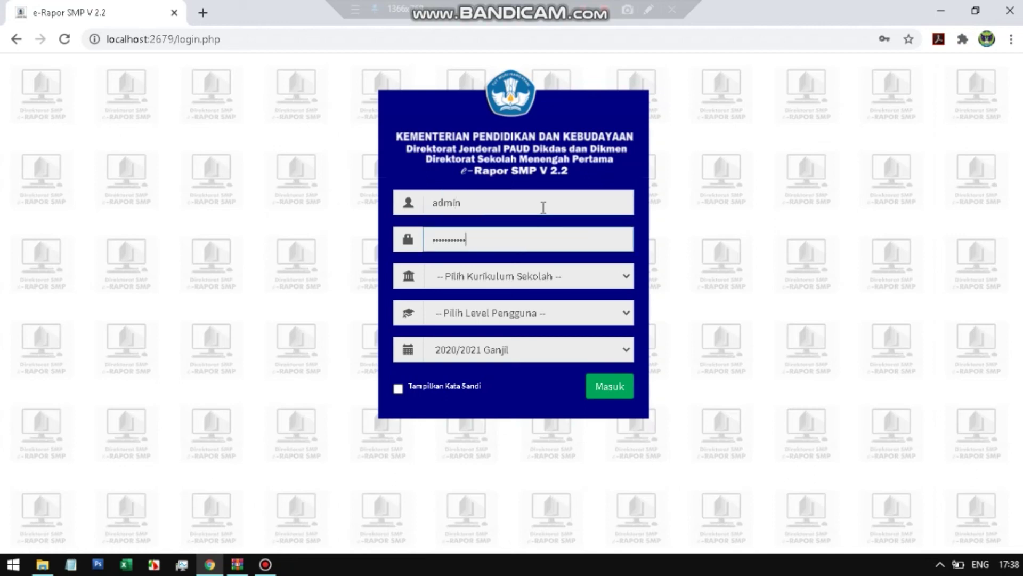
- Choose K-2013 Paket curriculum and Admin level, and reveal the password to check it
key("Tab")
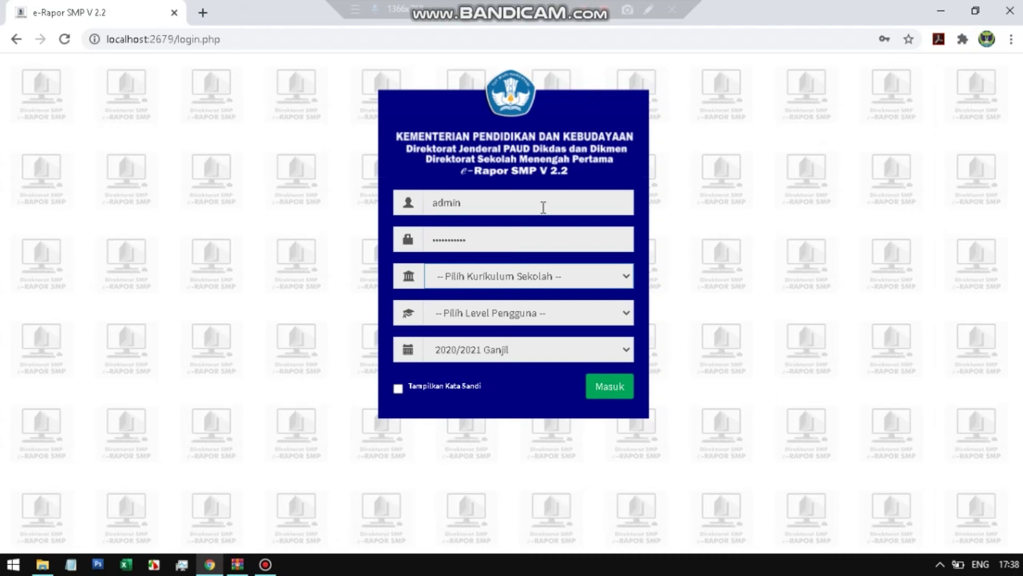
key("Down")
key("Tab")
key("Down")
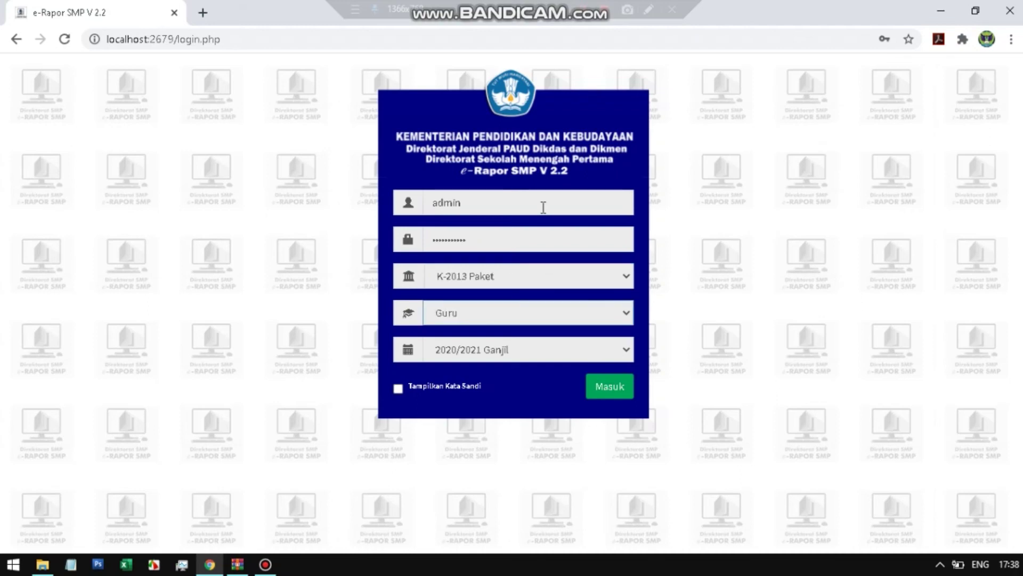
key("Up")
left_click(461, 388)
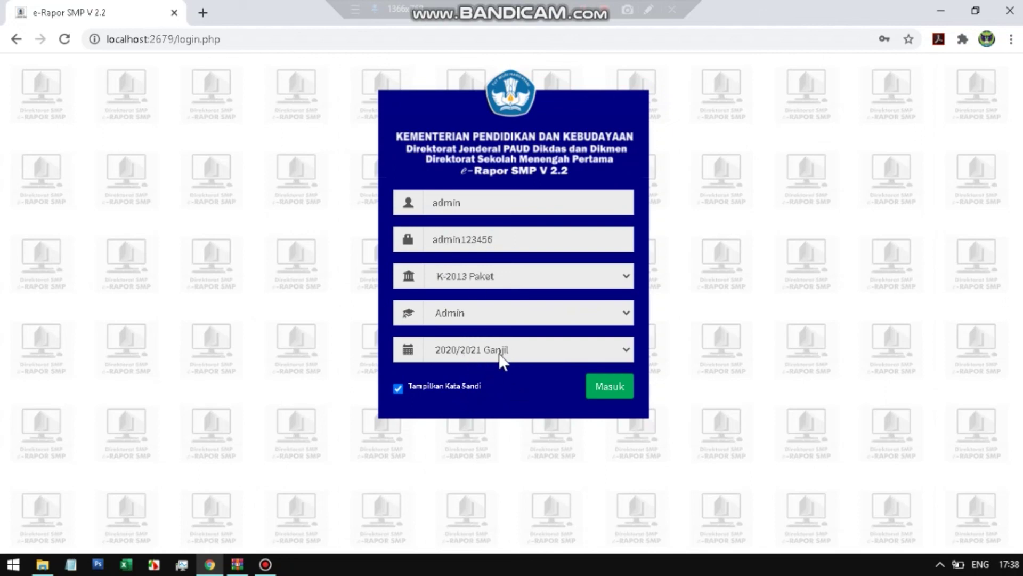
- Log in, dismiss the Informasi notice, and go to Ambil Data Dapodik
left_click(609, 391)
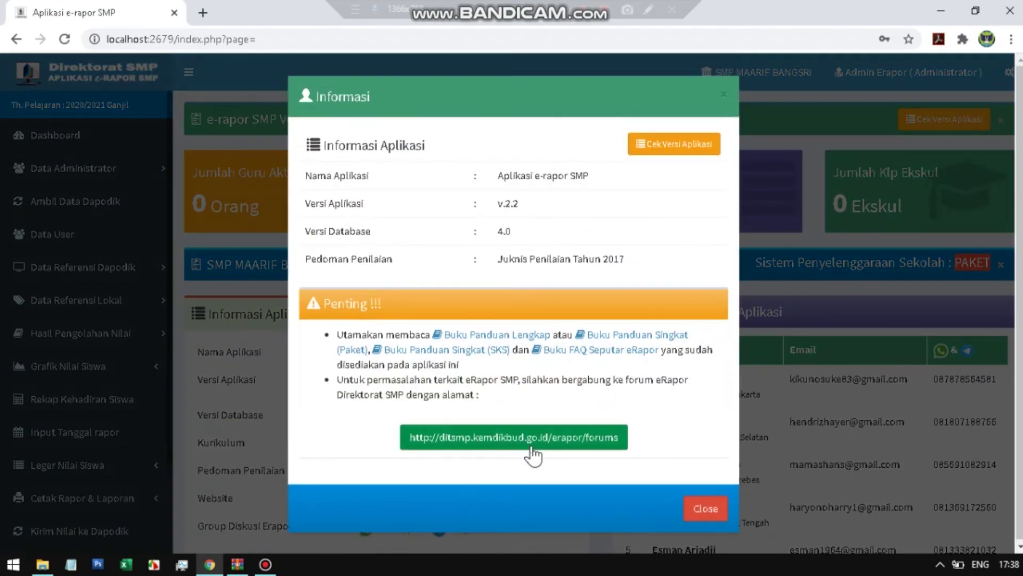
left_click(709, 511)
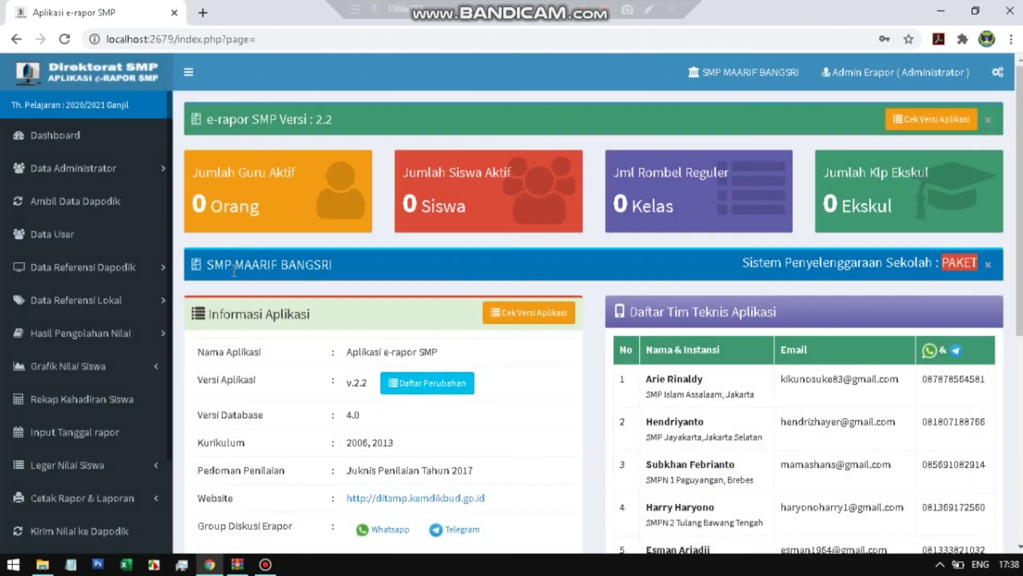
left_click(73, 212)
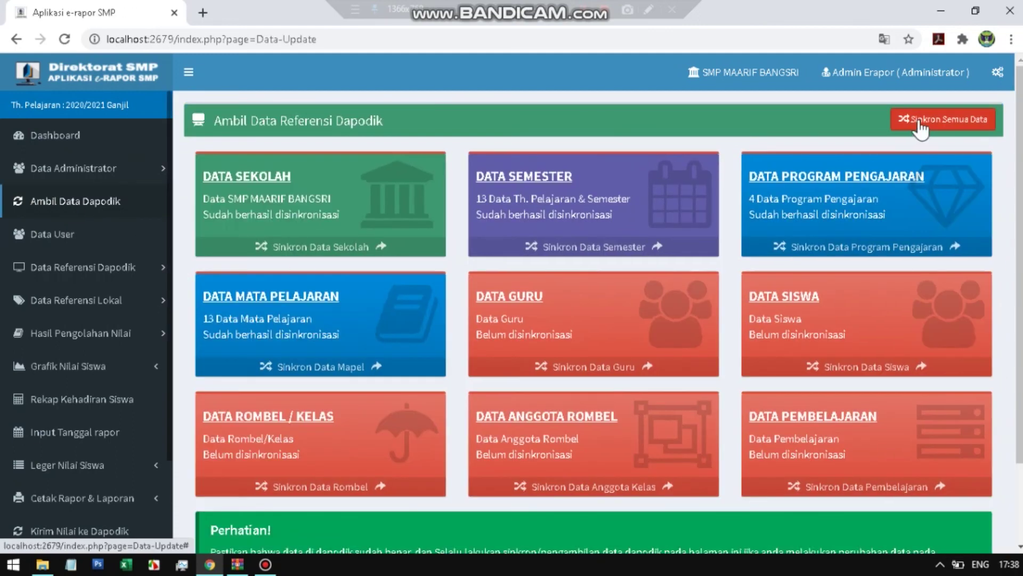
- Sync all Dapodik reference data, bringing in 13 semesters, 4 teaching programs and 13 subjects
left_click(921, 123)
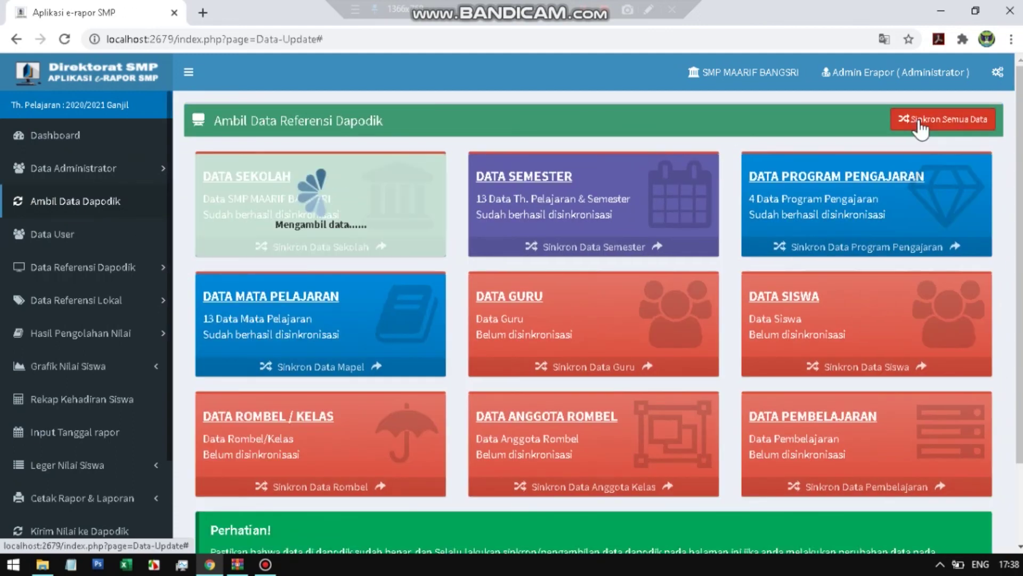